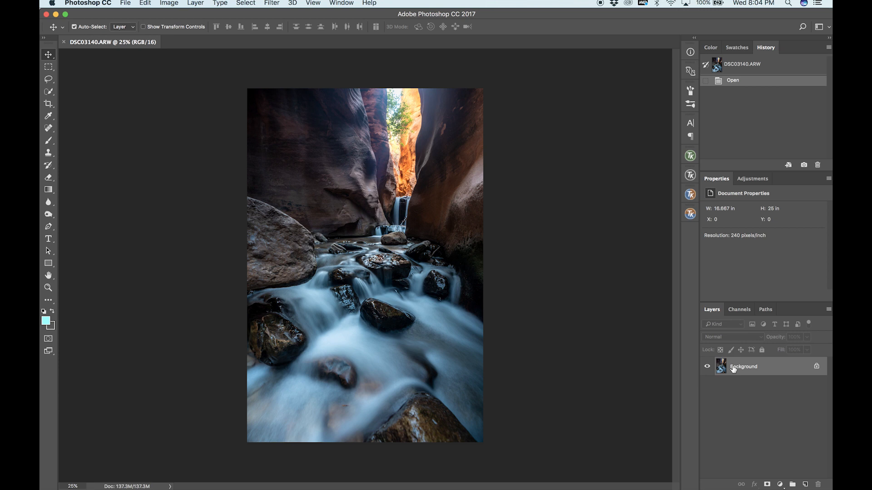
Duplicate the Background layer
key(super+j)
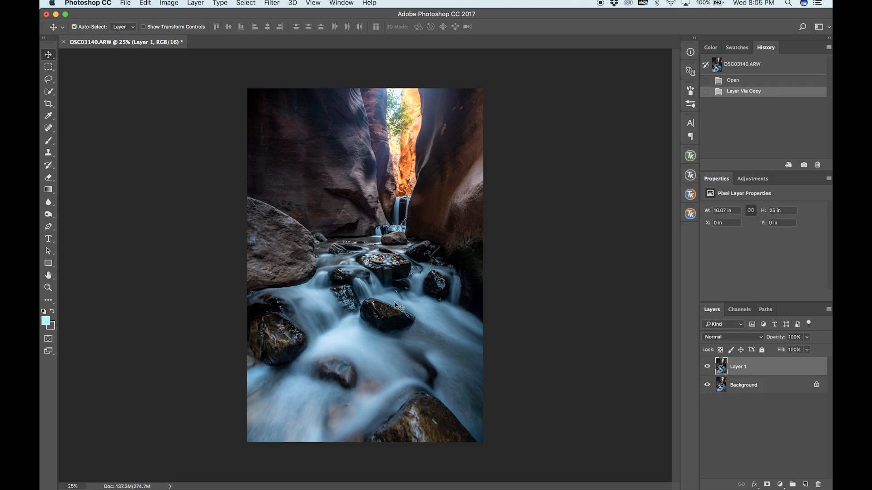
scroll(379, 238, up, 3)
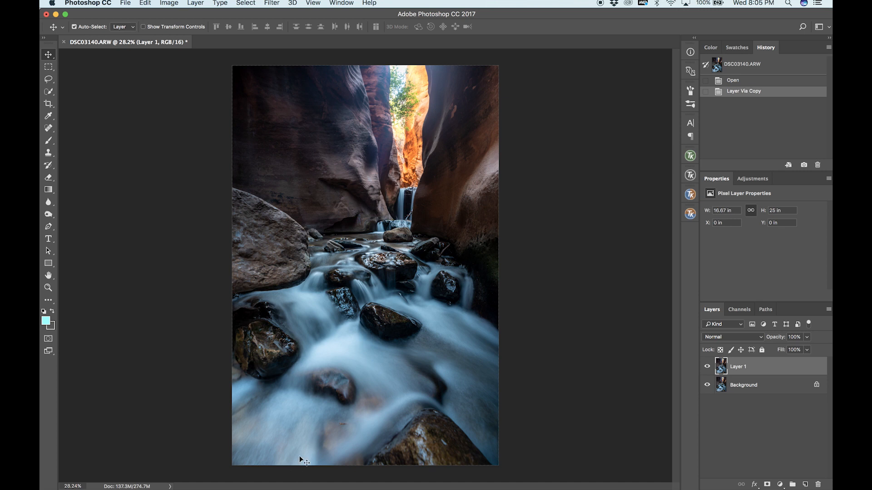
alt+scroll(311, 447, down, 5)
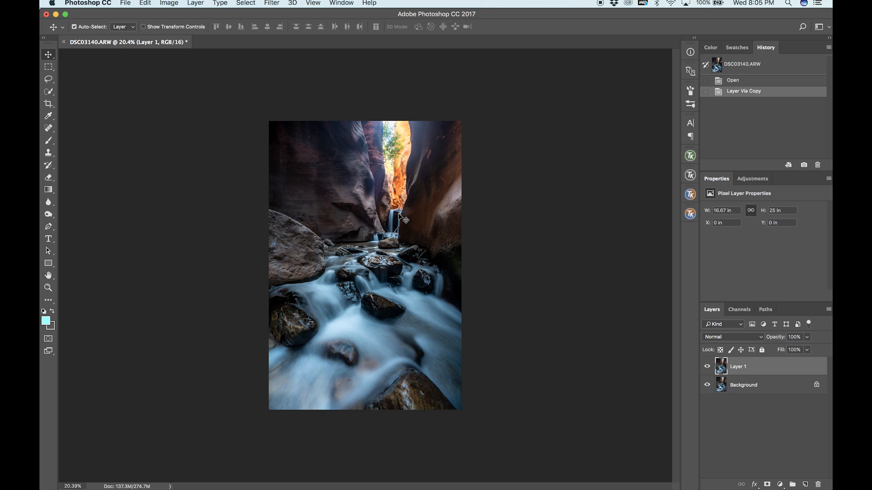
Warp the duplicated layer by pulling its bottom corners and edge down and outward to about 20.6 by 29.6 in, leaving the top edge in place
click(146, 4)
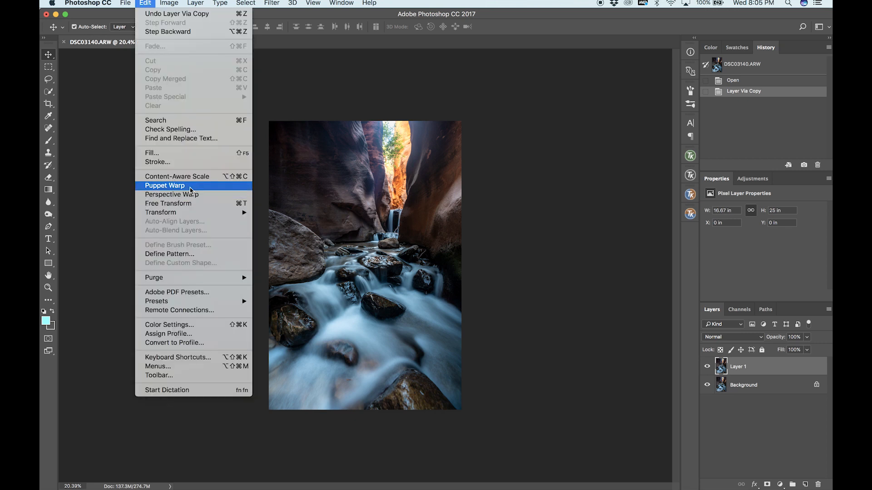
mouse_move(190, 213)
click(279, 272)
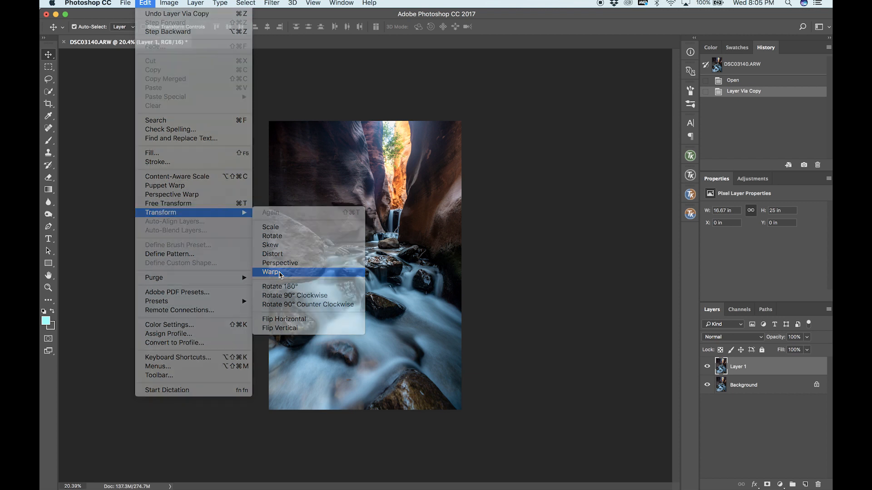
scroll(334, 272, down, 2)
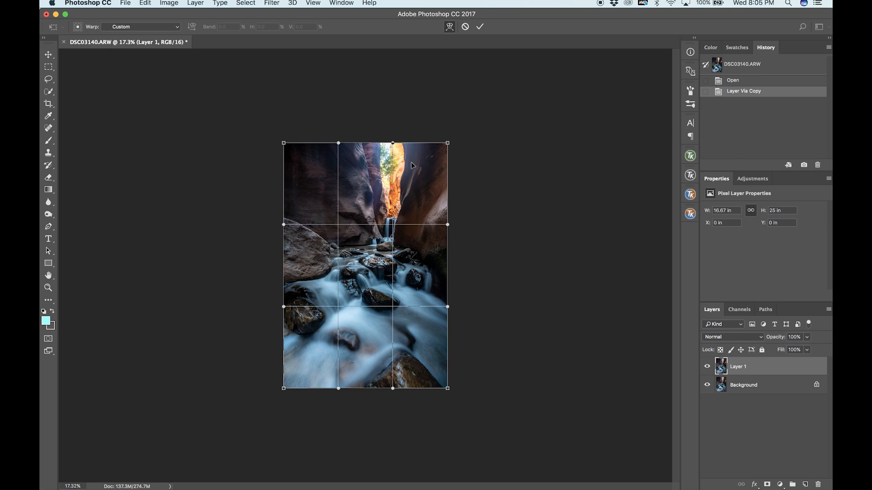
drag(284, 389, 273, 415)
drag(336, 394, 337, 430)
drag(392, 399, 394, 418)
drag(447, 389, 464, 432)
drag(273, 416, 262, 433)
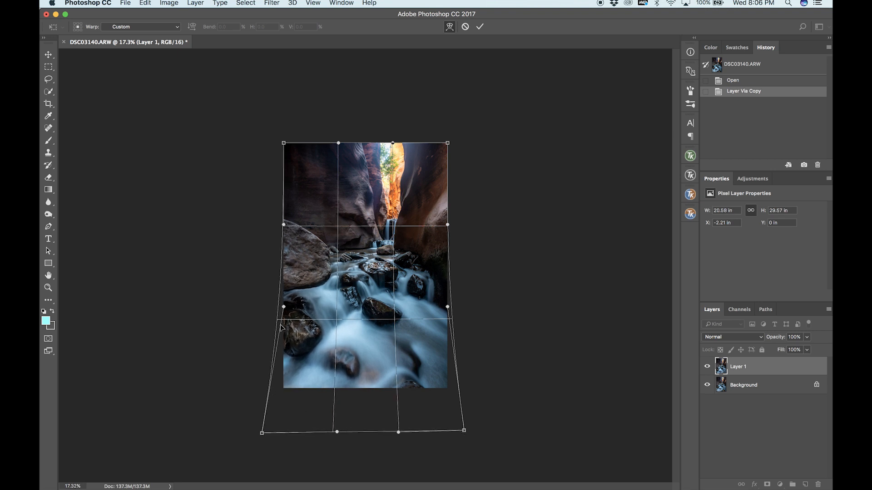
Refine the warp's side handles and pull the foreground water slightly lower, enlarging the layer to about 20.7 by 30.1 in
drag(277, 323, 285, 325)
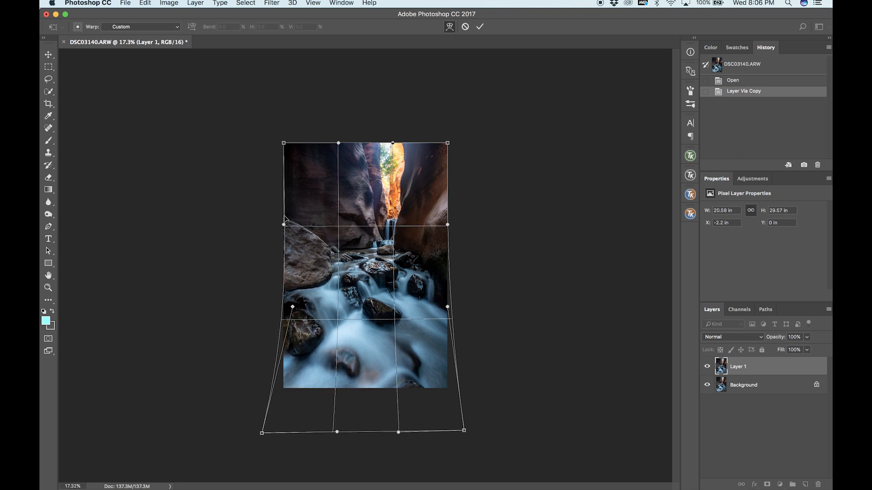
drag(283, 228, 282, 230)
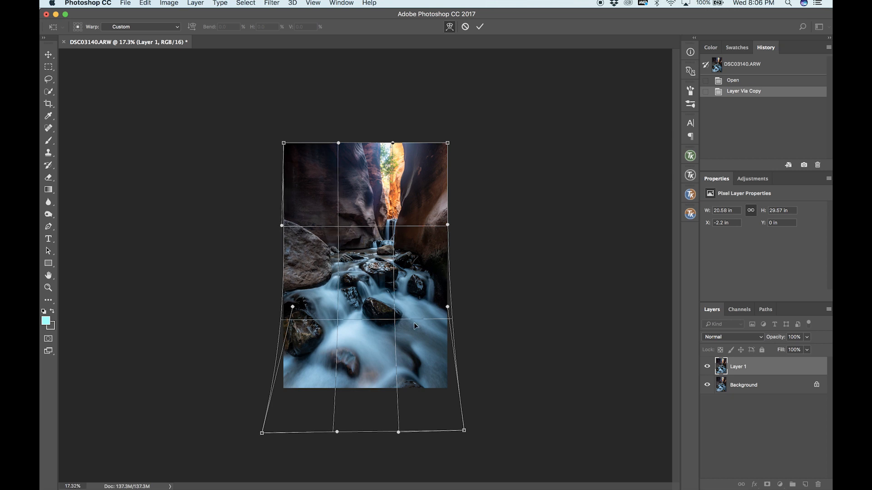
drag(394, 333, 396, 338)
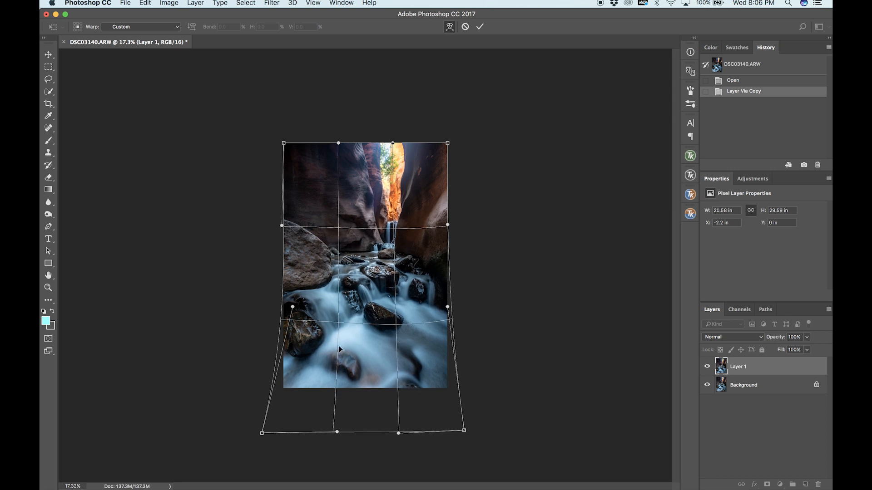
drag(338, 347, 339, 354)
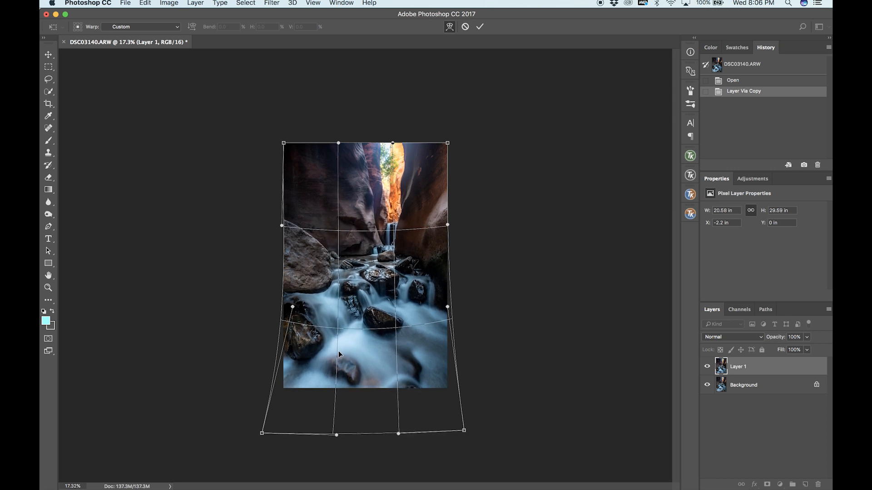
drag(429, 355, 434, 357)
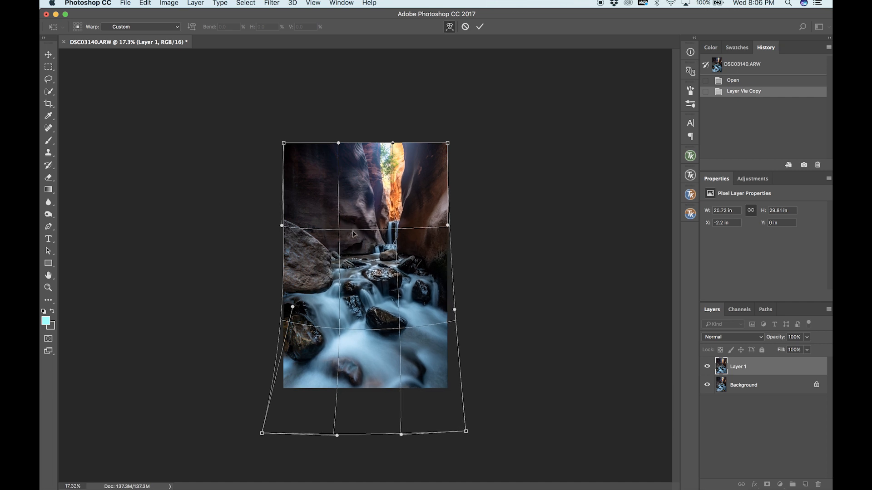
drag(337, 229, 338, 225)
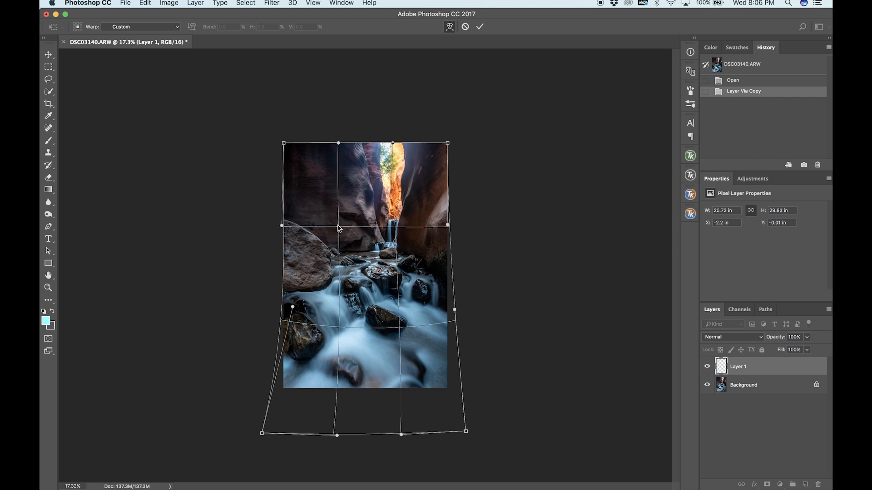
drag(338, 359, 339, 360)
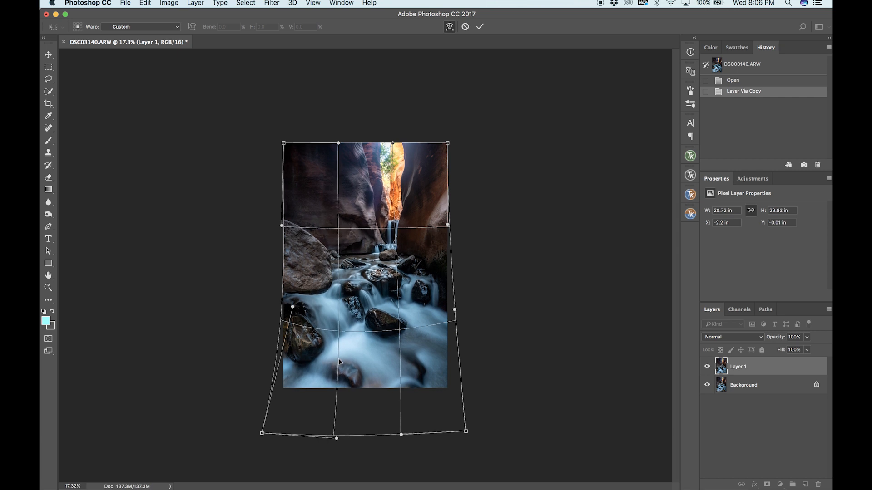
drag(400, 363, 404, 365)
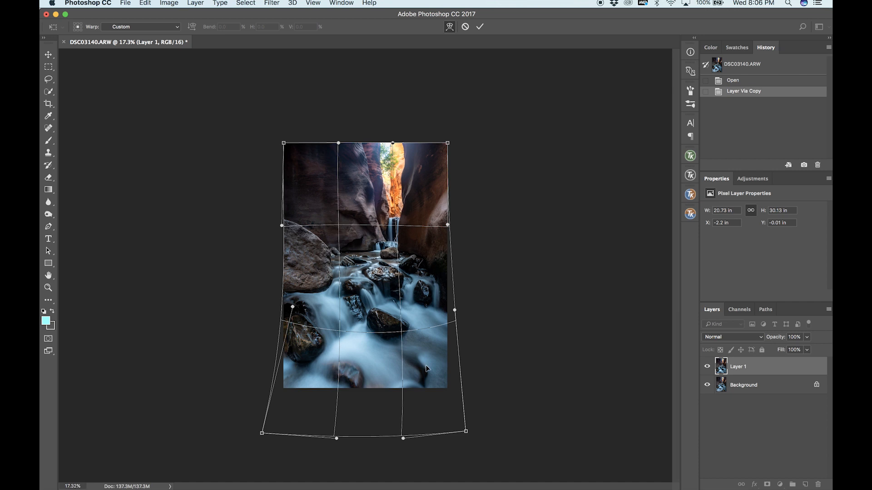
Stretch the warp's lower-right corner further down and outward to about 24.8 by 32 in, adjust the bottom edge beside it, and apply the warp
drag(466, 431, 506, 456)
mouse_move(414, 445)
mouse_down()
mouse_move(426, 442)
mouse_move(418, 442)
mouse_up()
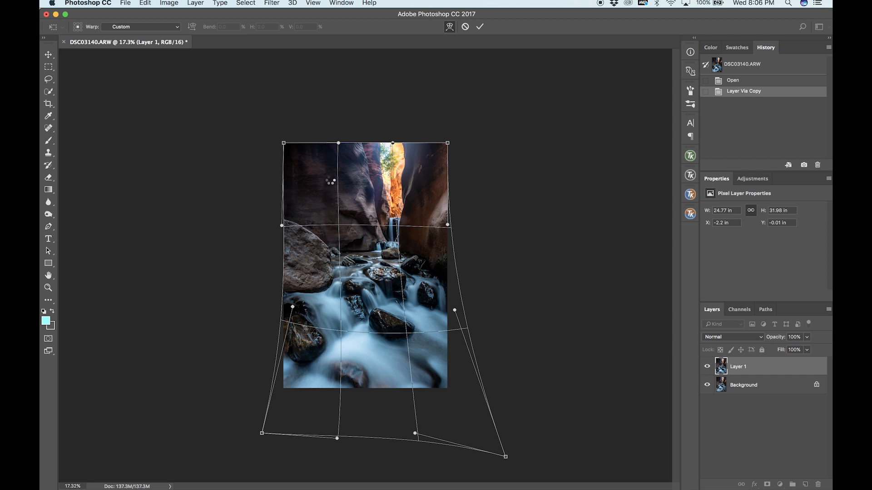
key(Return)
key(super+equal)
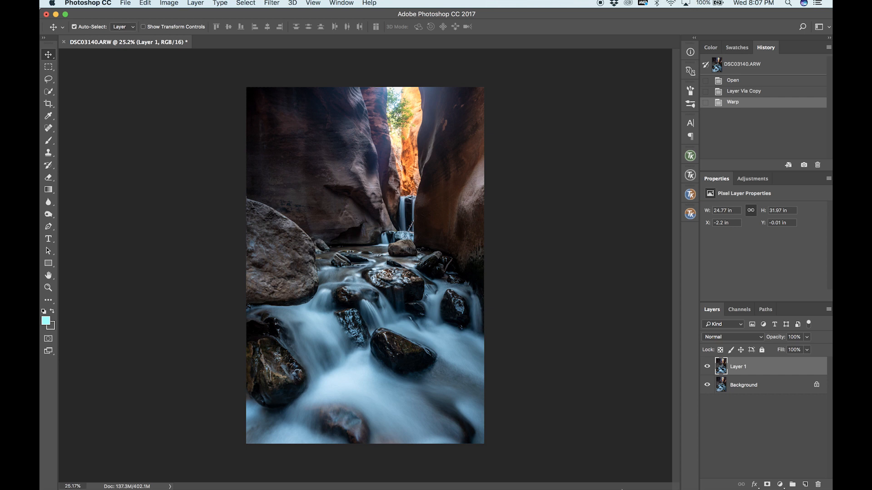
Compare the warped layer with the original image by toggling Layer 1's visibility
mouse_move(641, 477)
click(706, 367)
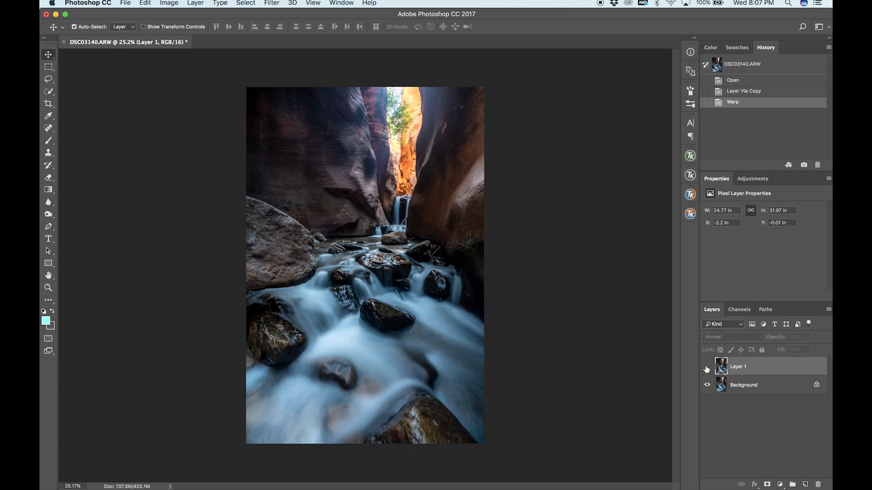
click(706, 367)
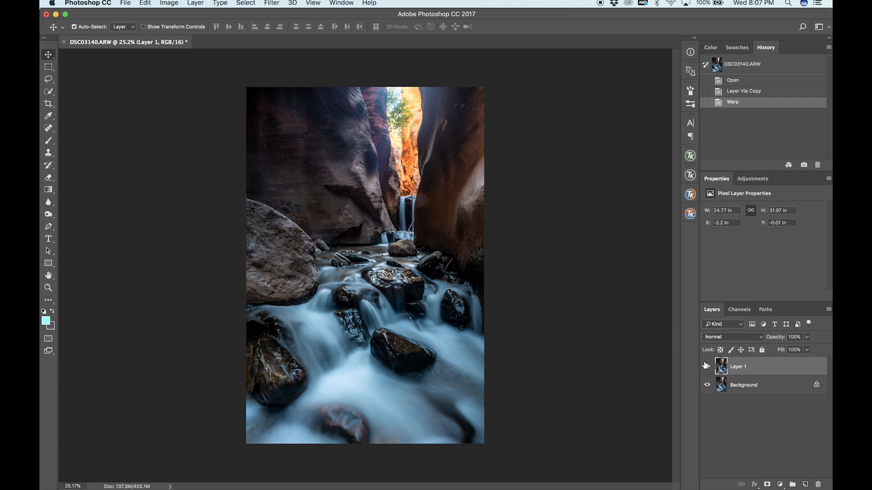
click(707, 367)
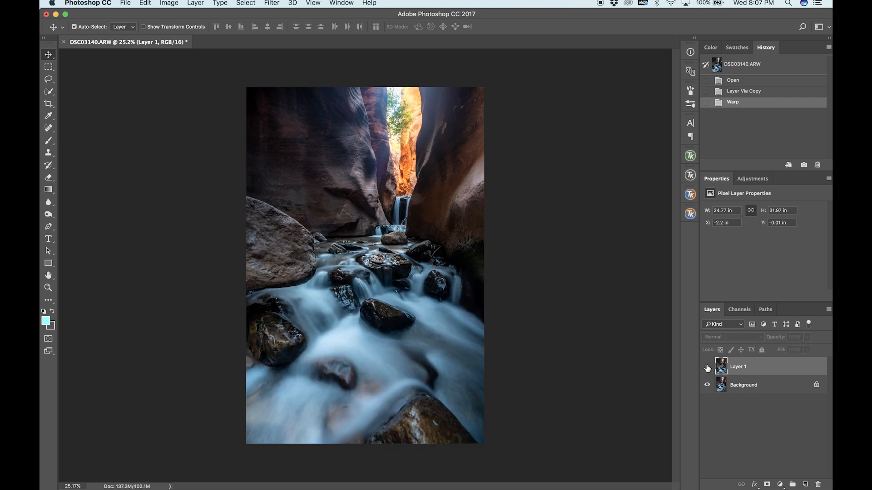
click(707, 367)
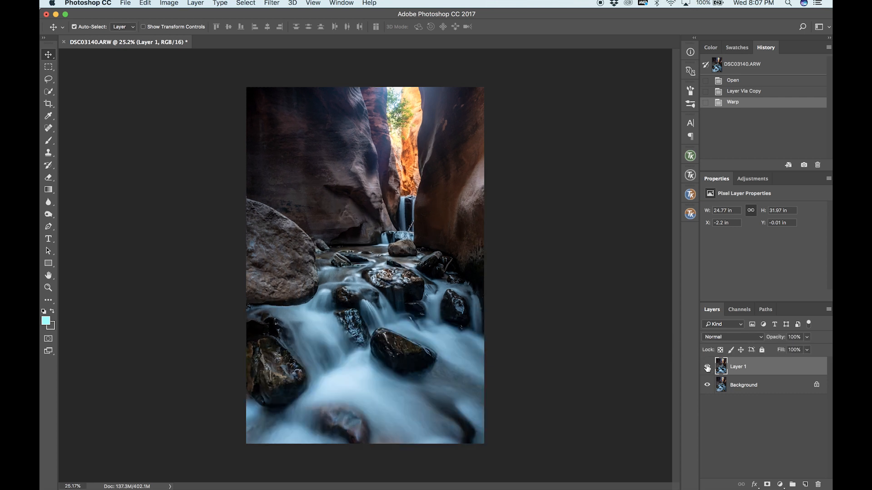
click(707, 367)
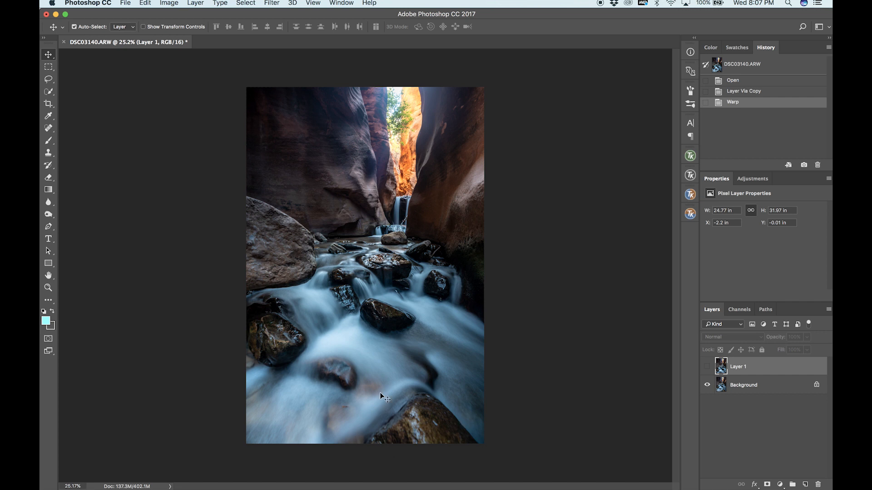
click(707, 367)
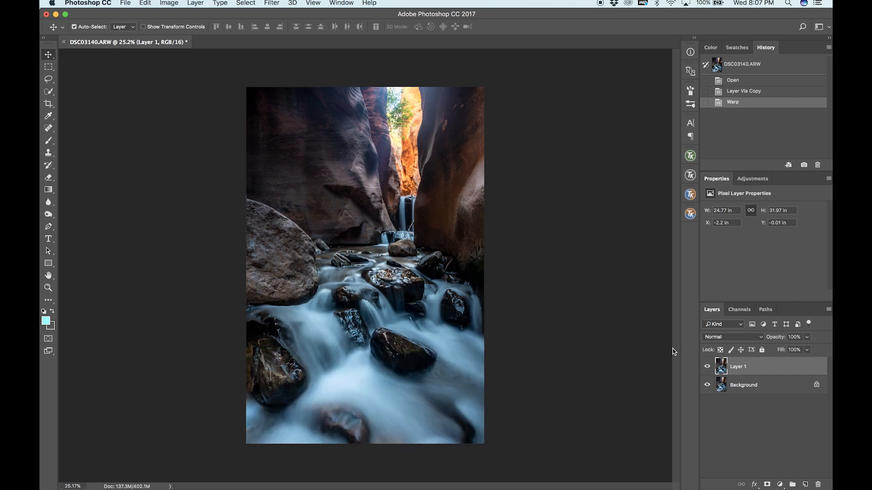
click(707, 367)
click(709, 367)
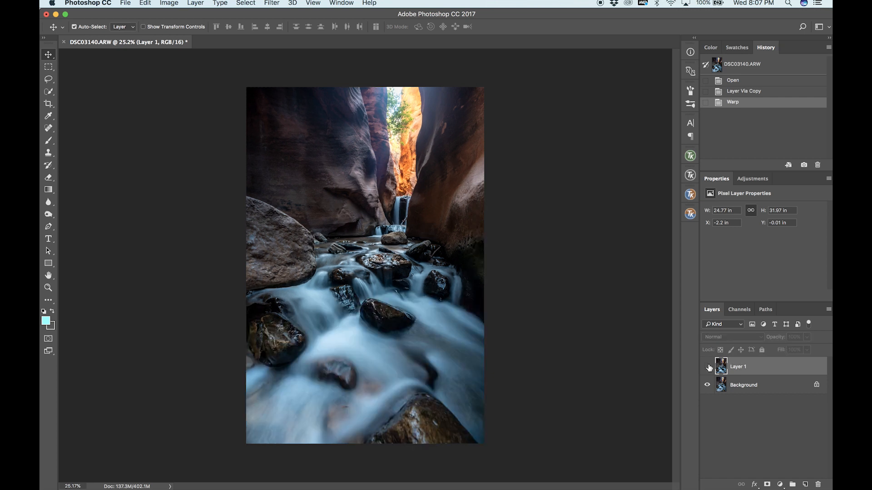
click(707, 368)
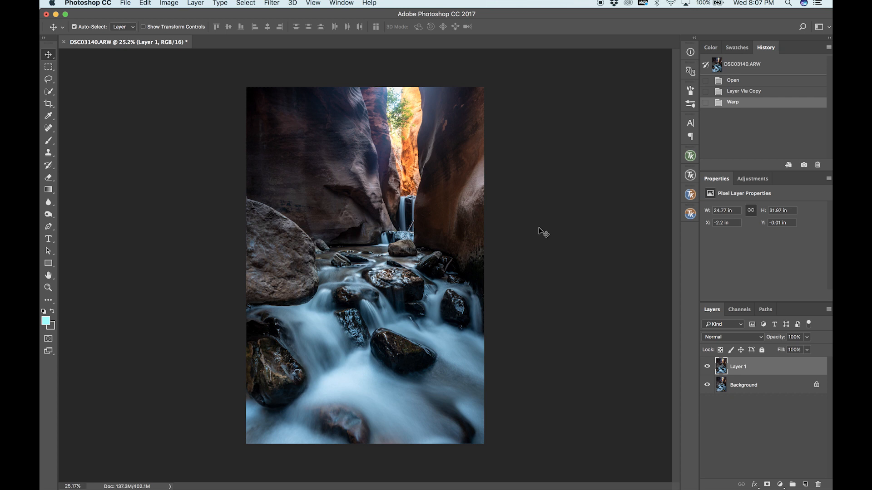
Stamp the visible layers into a new layer with Layer 1 hidden, and marquee-select the image's full-width upper part, about 14 in tall
key(super+alt+shift+e)
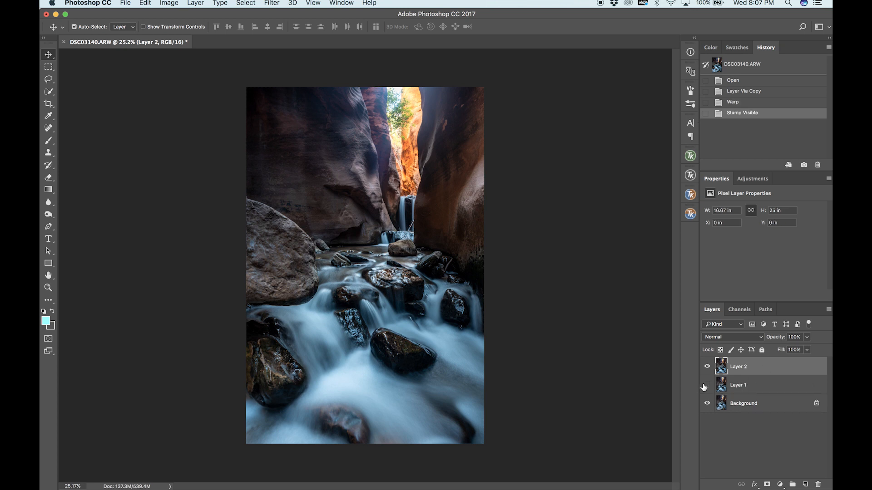
click(47, 68)
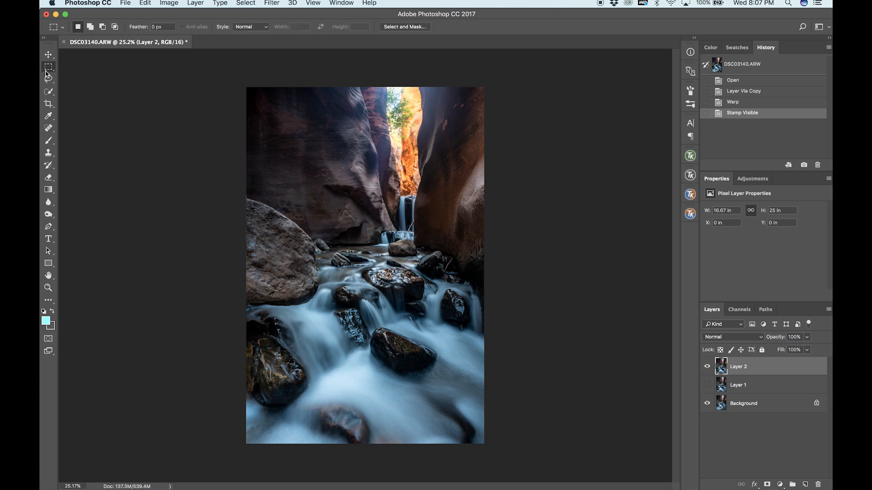
drag(240, 78, 511, 287)
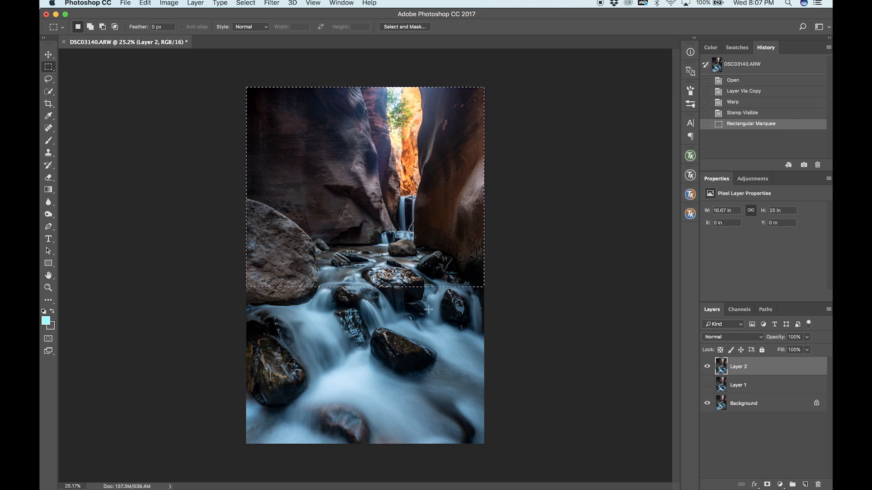
Warp the selected upper part, nudging the left canyon wall toward the gap and the right wall's edge slightly to the left
click(145, 3)
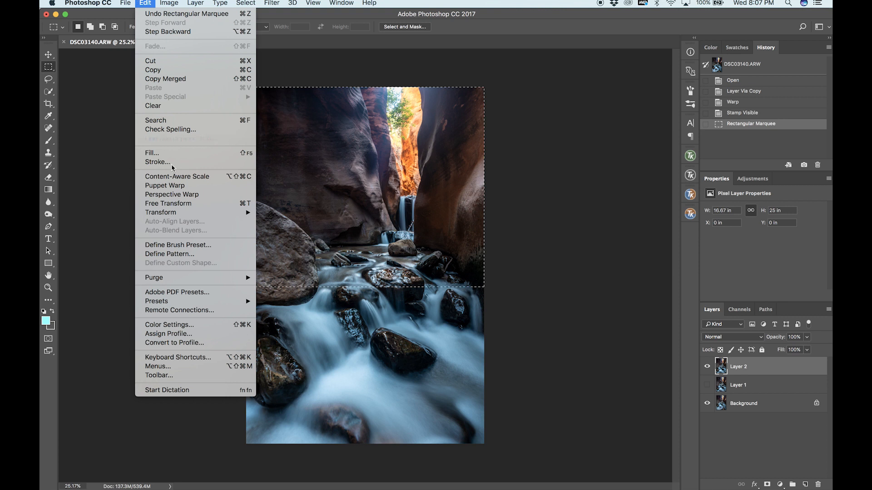
mouse_move(191, 212)
click(290, 271)
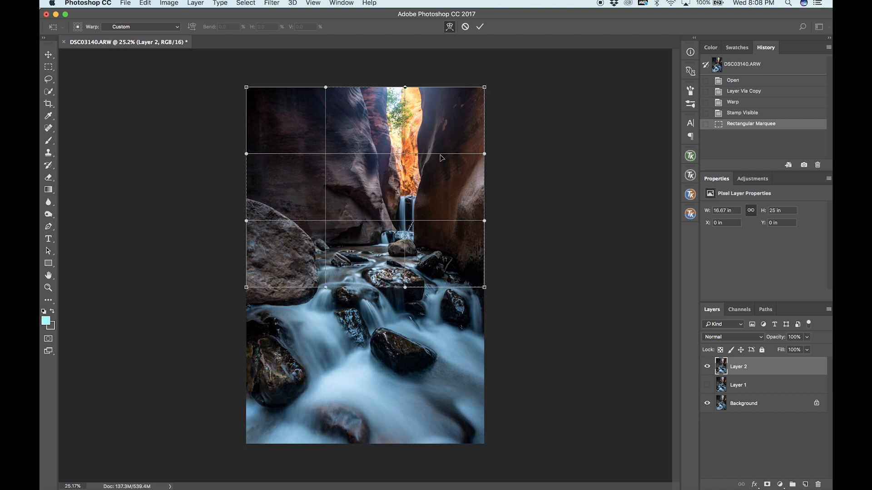
drag(428, 156, 423, 109)
drag(421, 222, 417, 222)
drag(352, 208, 356, 210)
drag(359, 153, 361, 128)
drag(353, 89, 362, 91)
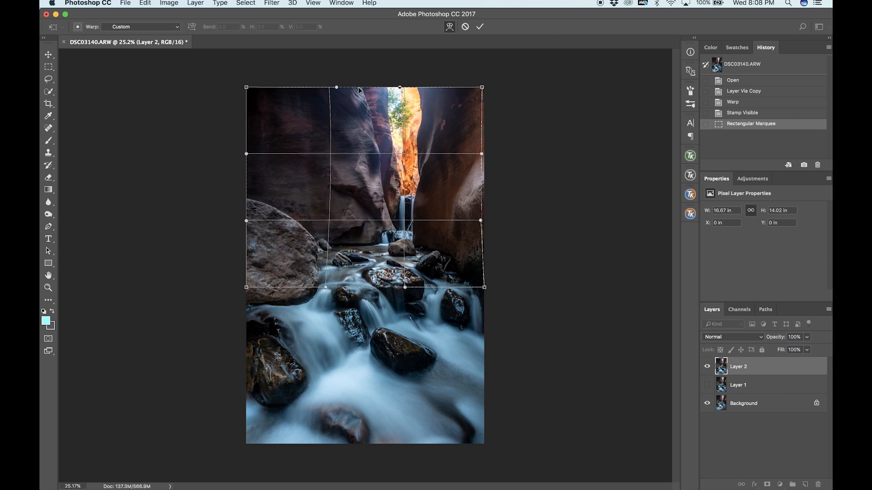
drag(419, 88, 410, 88)
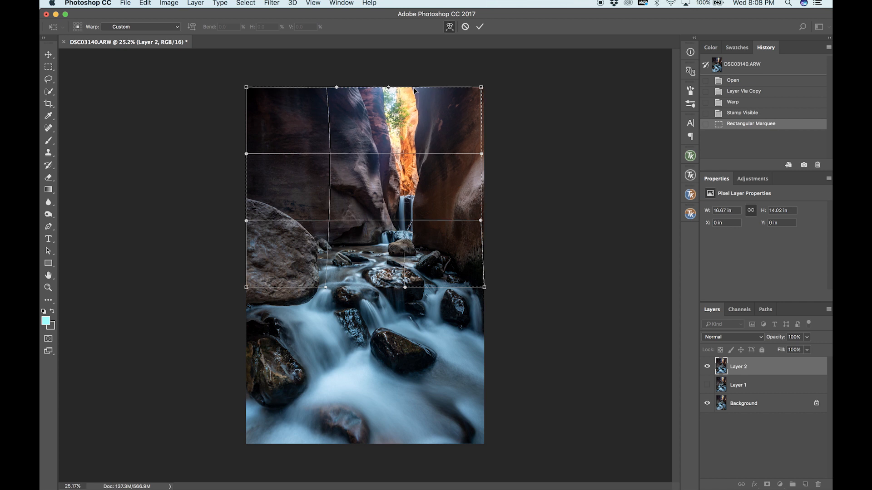
drag(419, 152, 417, 153)
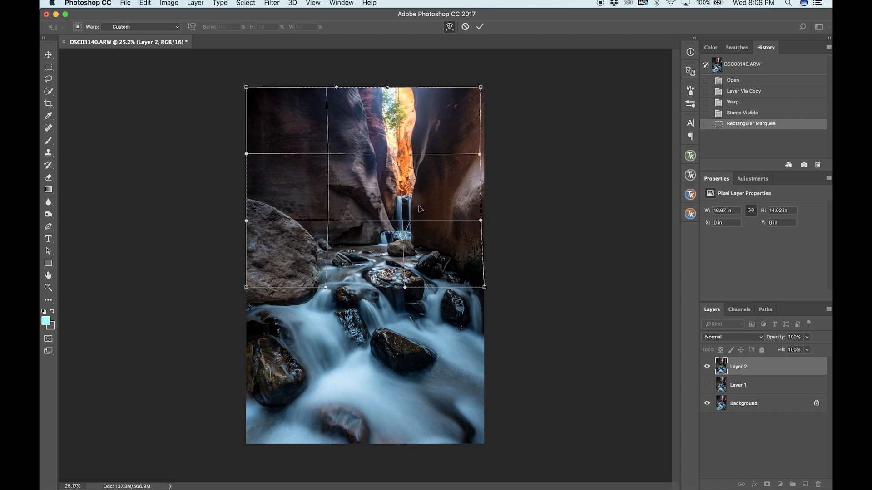
drag(419, 217, 376, 222)
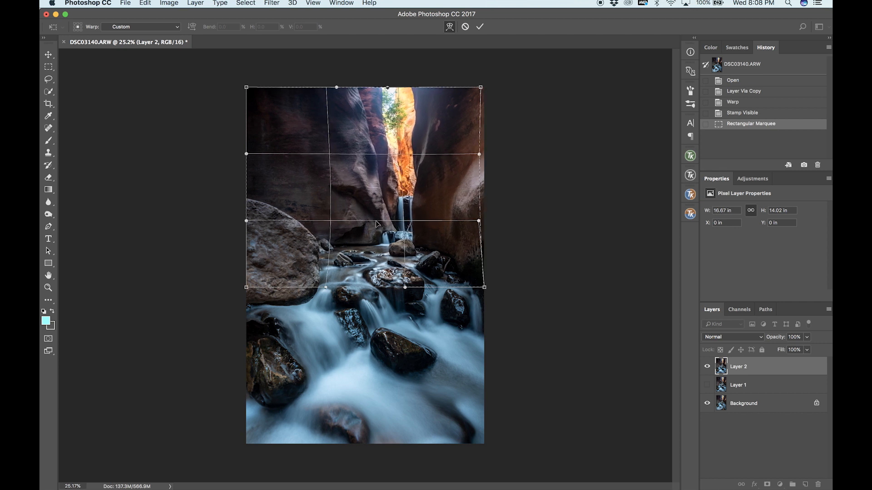
Warp the upper part of the left canyon wall toward the gap, shifting the top-edge handles the same way
drag(369, 162, 373, 157)
drag(369, 92, 375, 88)
mouse_move(398, 90)
mouse_down()
mouse_move(419, 92)
mouse_move(399, 90)
mouse_up()
mouse_move(347, 88)
mouse_down()
mouse_move(377, 91)
mouse_move(354, 88)
mouse_up()
Stretch the warp's upper-right corner and right edge outward past the canvas, to about 16.84 in wide
drag(479, 87, 489, 85)
drag(481, 155, 488, 157)
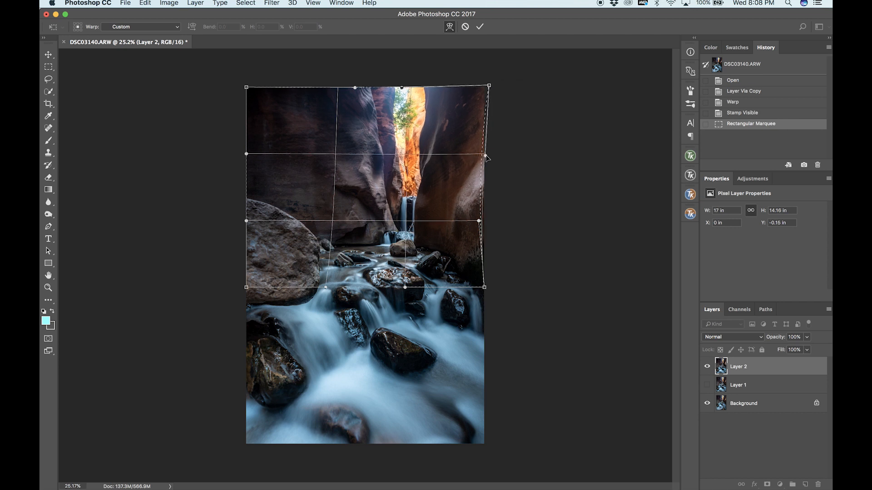
drag(490, 88, 487, 88)
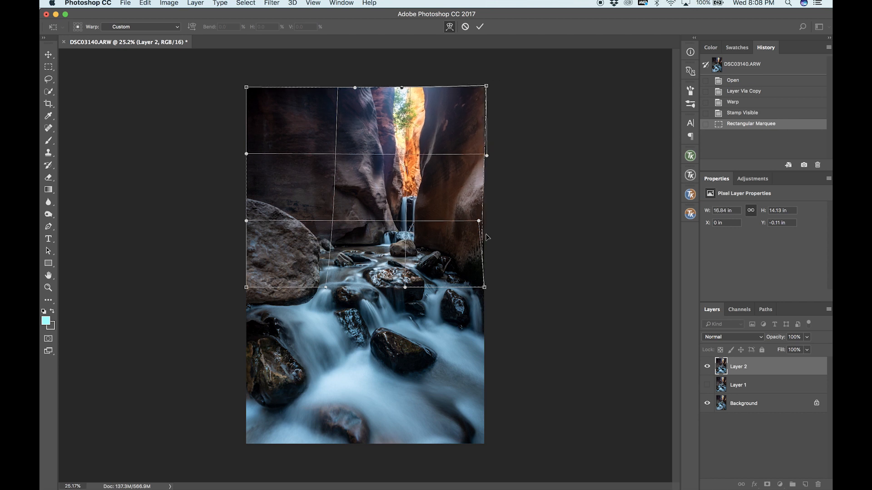
drag(482, 221, 486, 222)
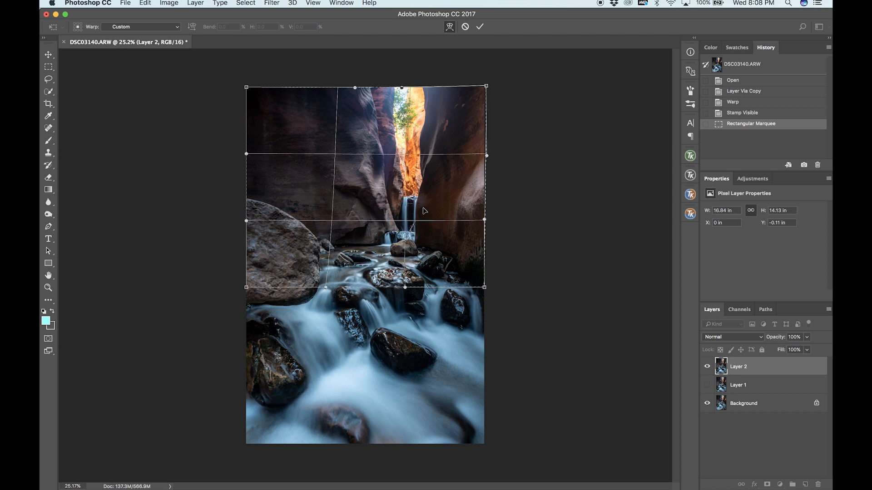
Nudge the right canyon wall's inner edge toward the gap, from the waterfall up to the top of the image
drag(427, 212, 422, 209)
drag(417, 159, 411, 156)
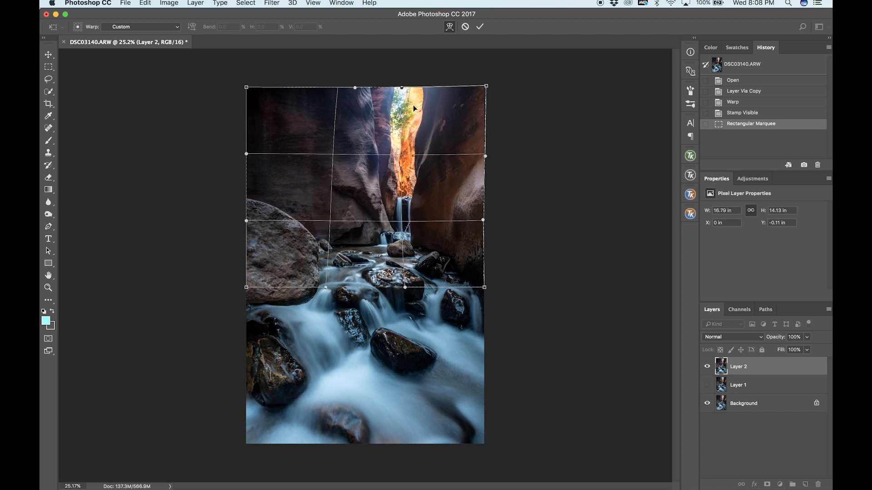
drag(414, 92, 409, 89)
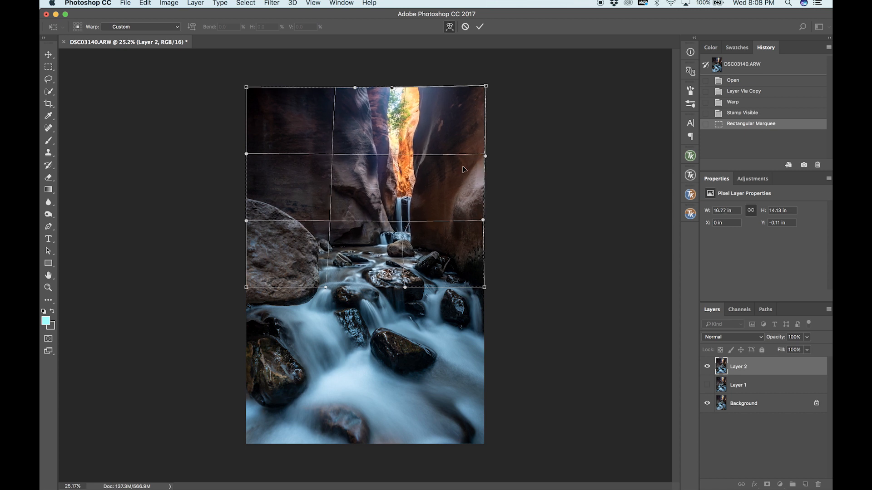
Nudge the left canyon wall slightly closer to the gap at several heights and apply the warp
drag(364, 175, 366, 175)
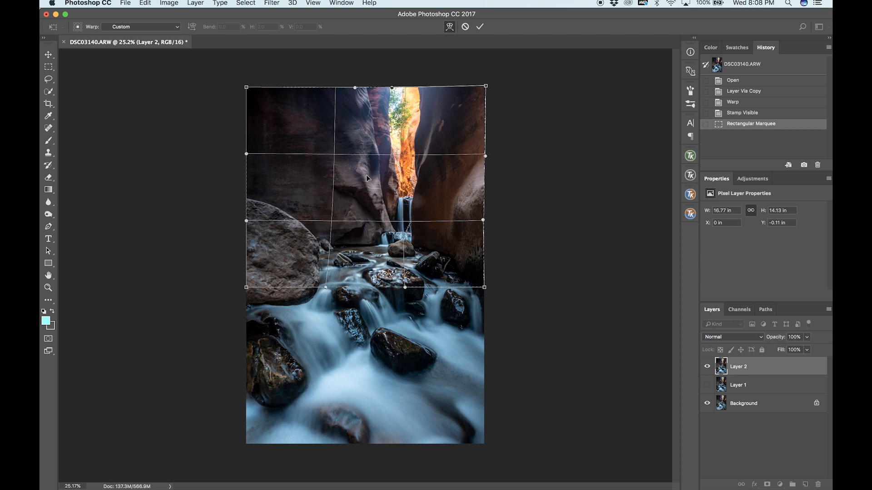
drag(377, 118, 379, 118)
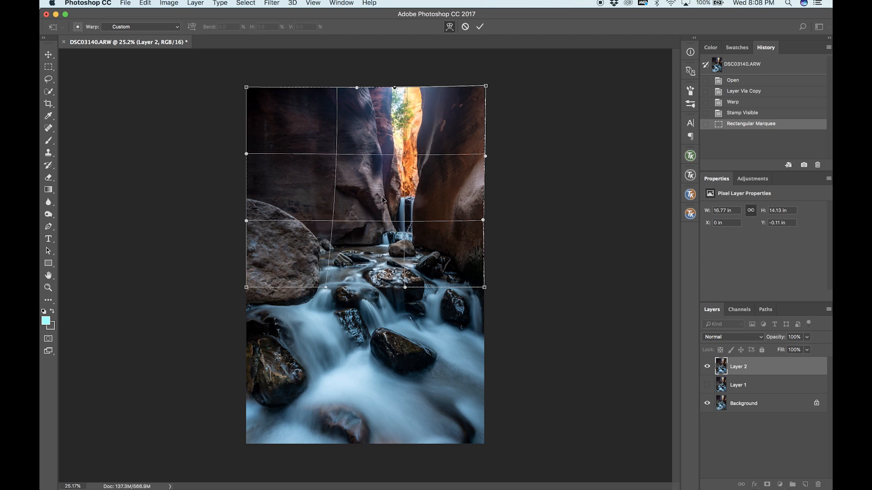
drag(381, 200, 383, 199)
drag(378, 134, 407, 133)
right_click(408, 178)
click(412, 162)
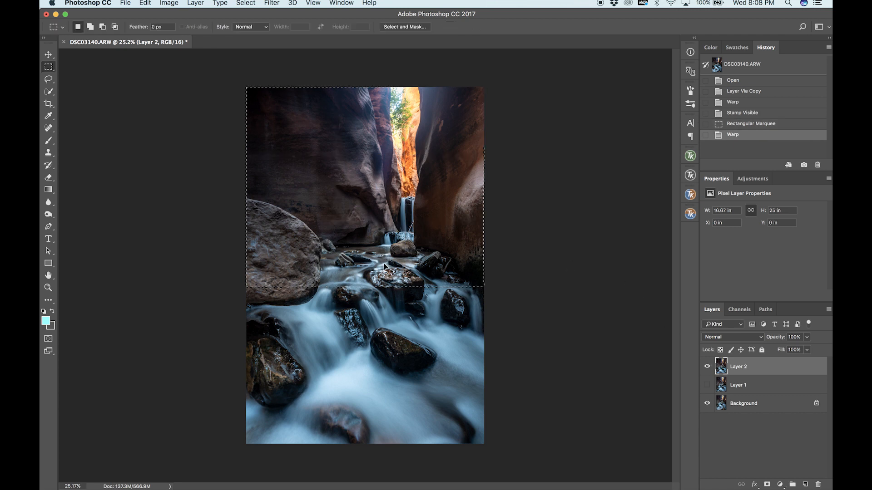
Deselect the warped area and examine the stream's rocks and flowing water up close for distortion
scroll(384, 267, up, 2)
scroll(384, 265, up, 6)
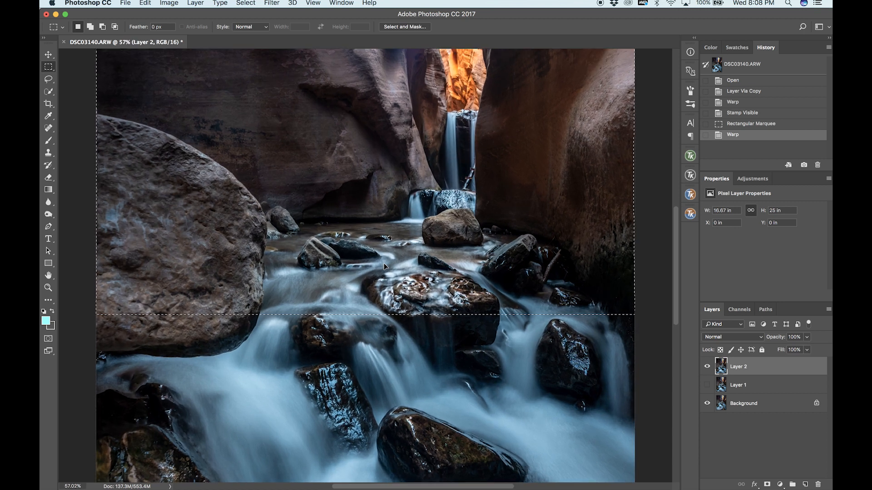
key(super+d)
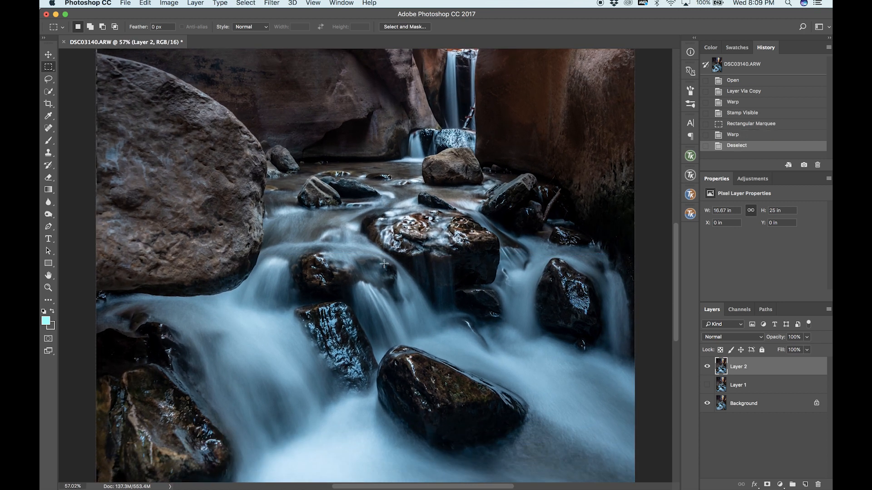
scroll(157, 245, up, 5)
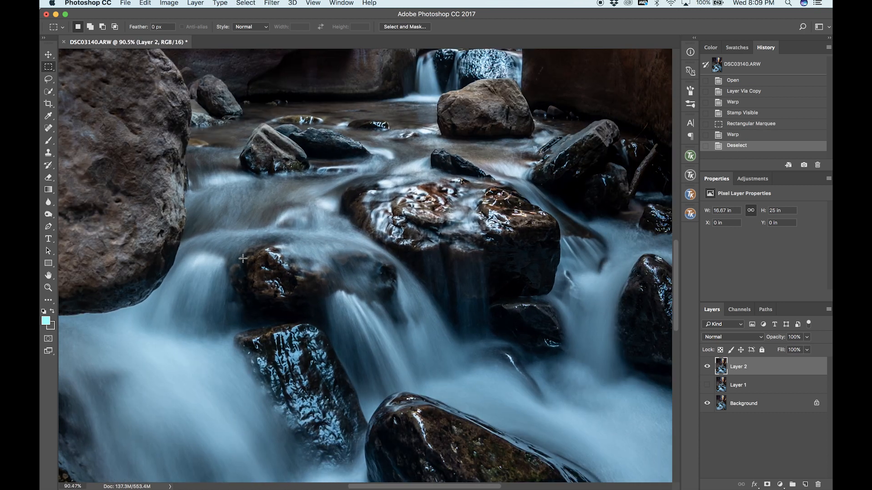
scroll(224, 230, right, 3)
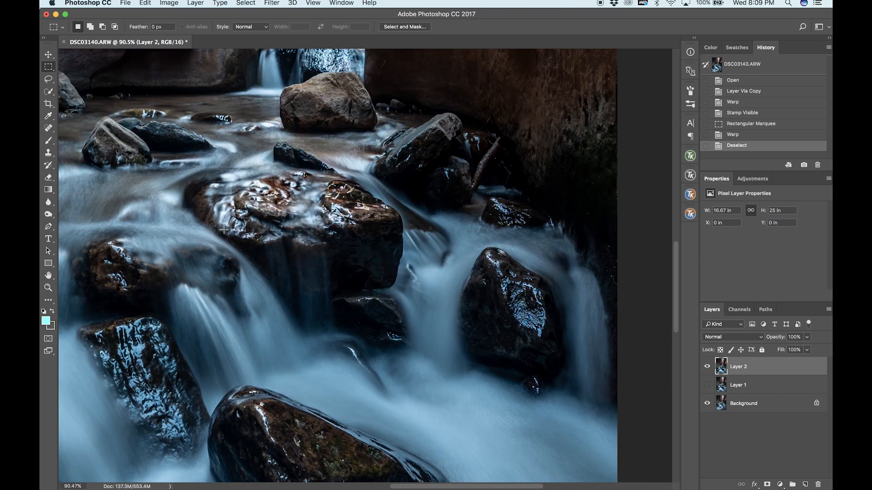
scroll(426, 231, up, 3)
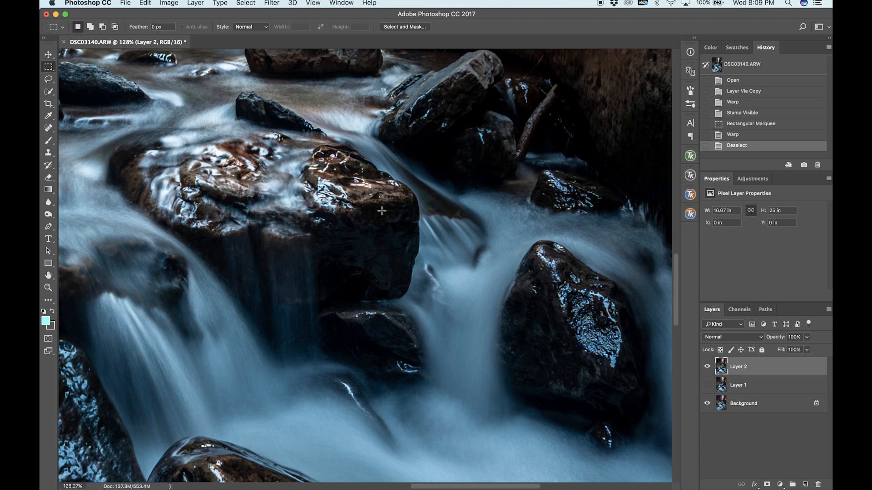
scroll(381, 211, down, 5)
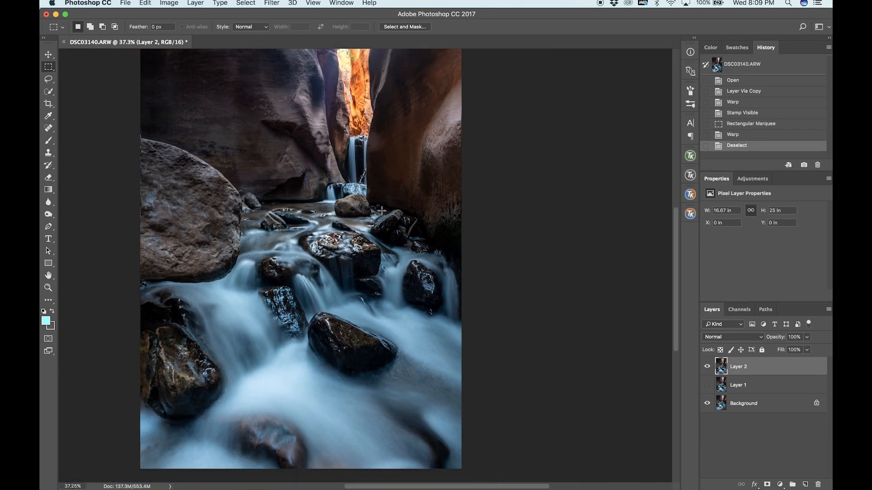
scroll(381, 210, down, 2)
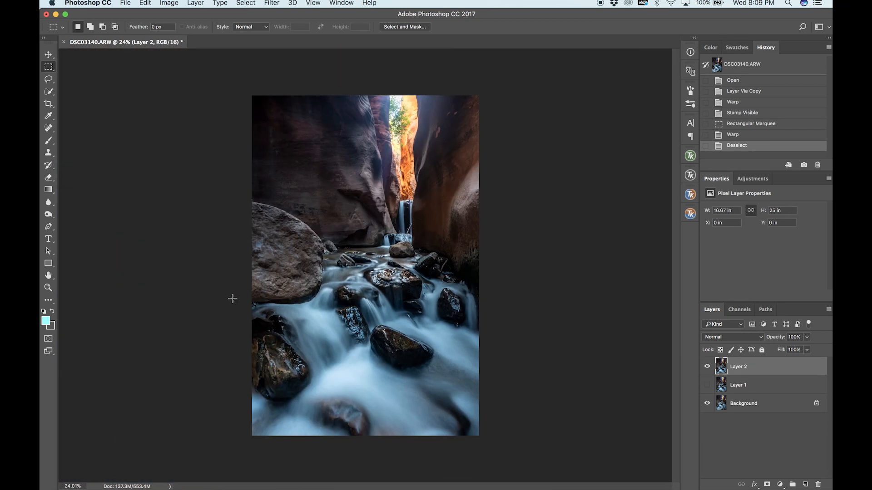
Show Layer 1 and toggle Layer 2's visibility to compare the second warp with the first
click(705, 367)
click(706, 385)
click(707, 364)
click(708, 364)
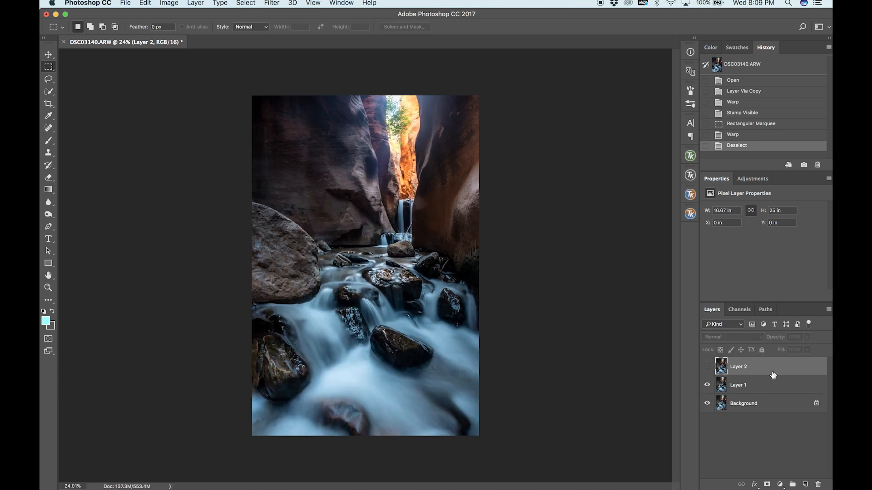
click(708, 367)
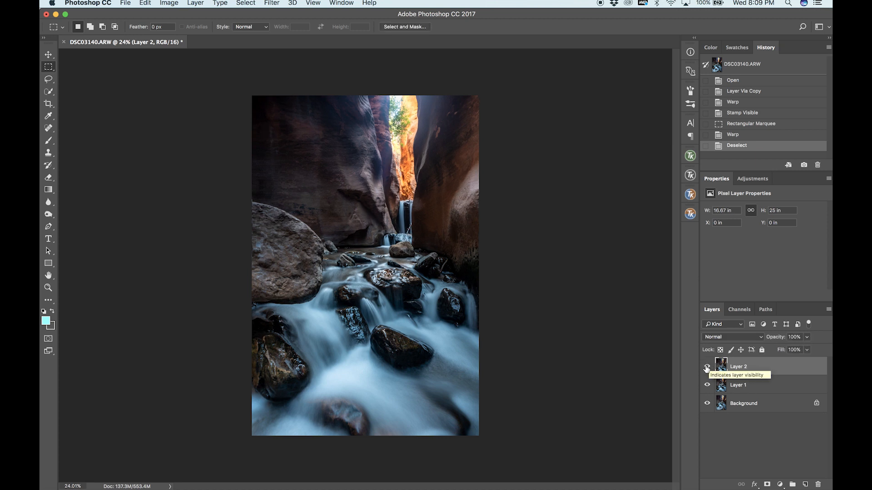
click(707, 367)
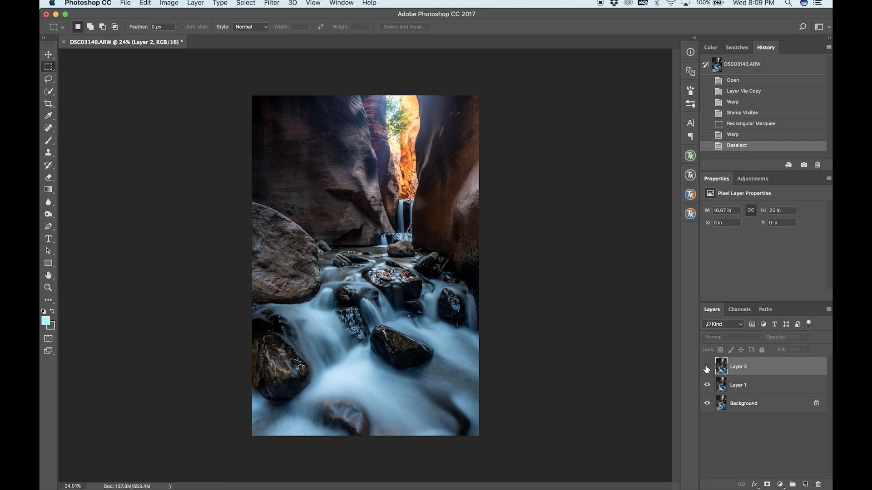
click(706, 367)
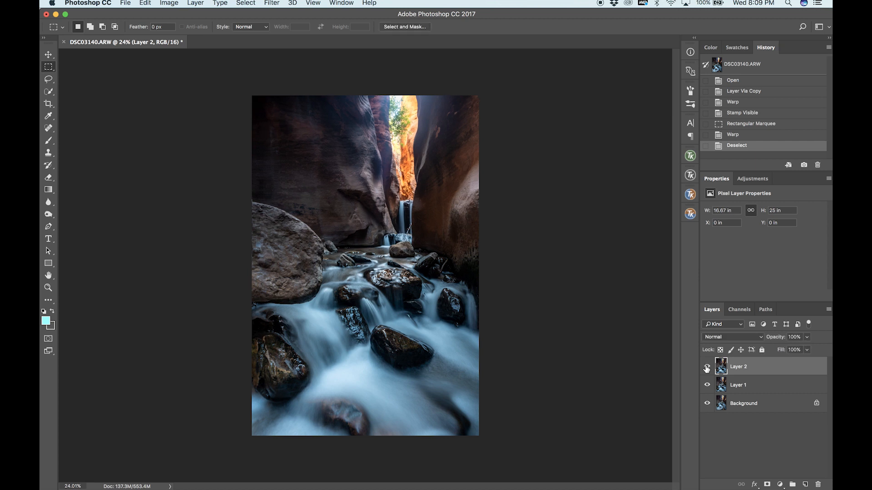
click(706, 367)
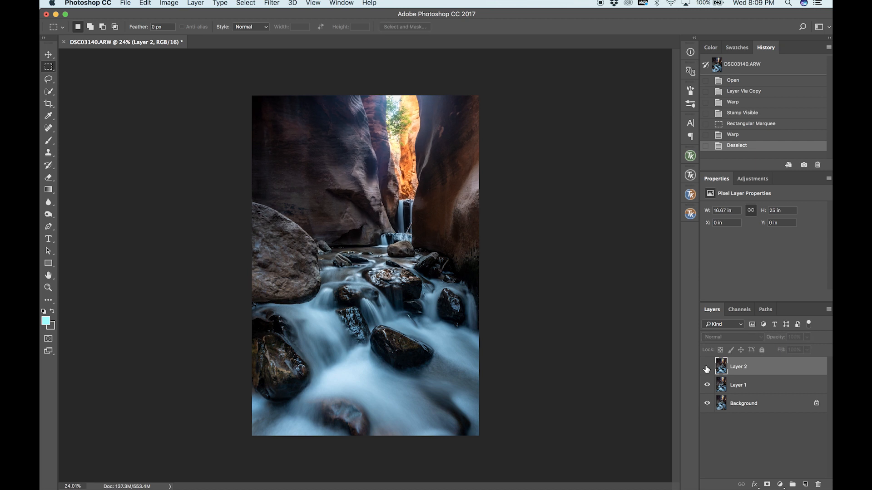
click(707, 367)
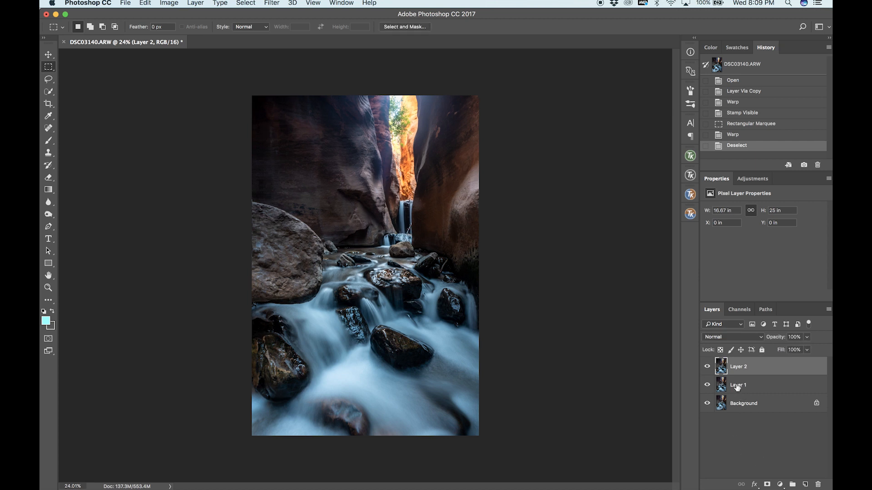
Hide Layer 1 and toggle Layer 2's visibility to compare the final warp with the original Background
click(707, 385)
click(708, 367)
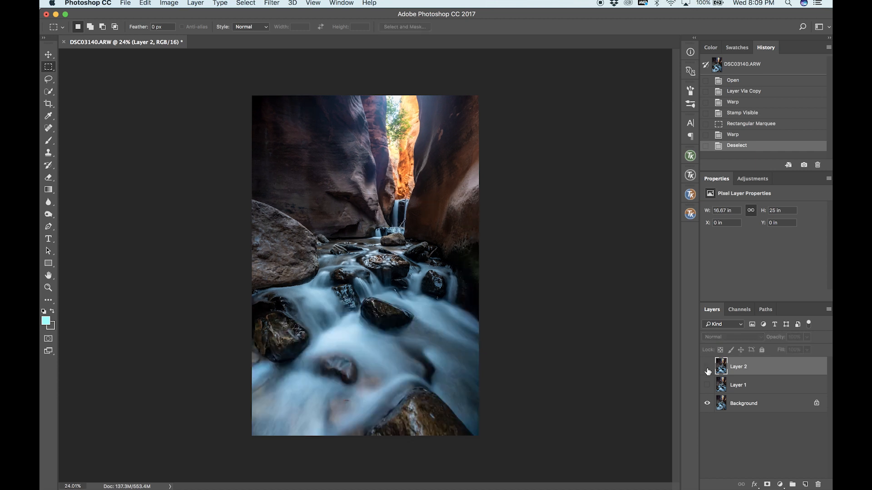
click(707, 367)
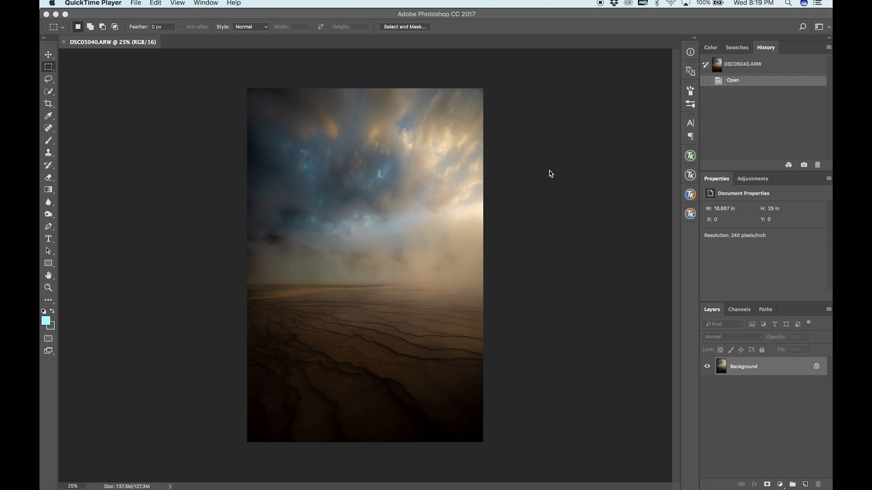
Duplicate the Background of DSC05040.ARW and marquee-select the full-width ground from the horizon to the image's bottom edge
click(739, 403)
key(super+j)
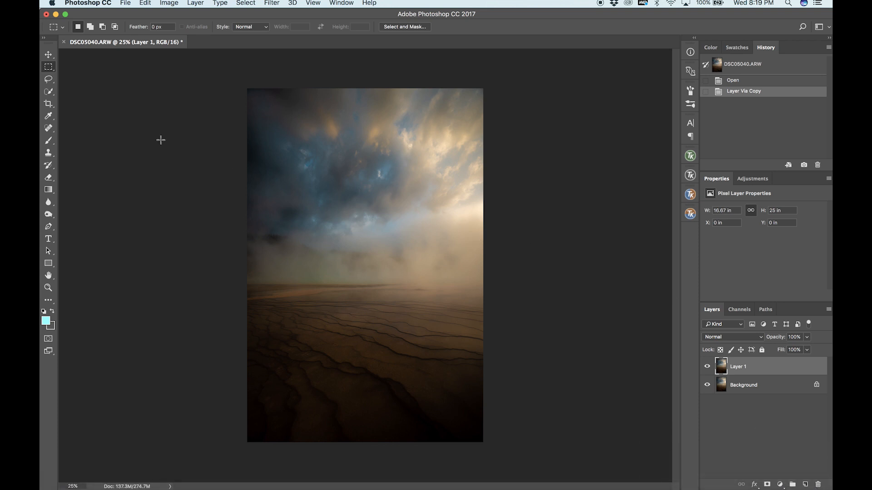
scroll(308, 227, up, 1)
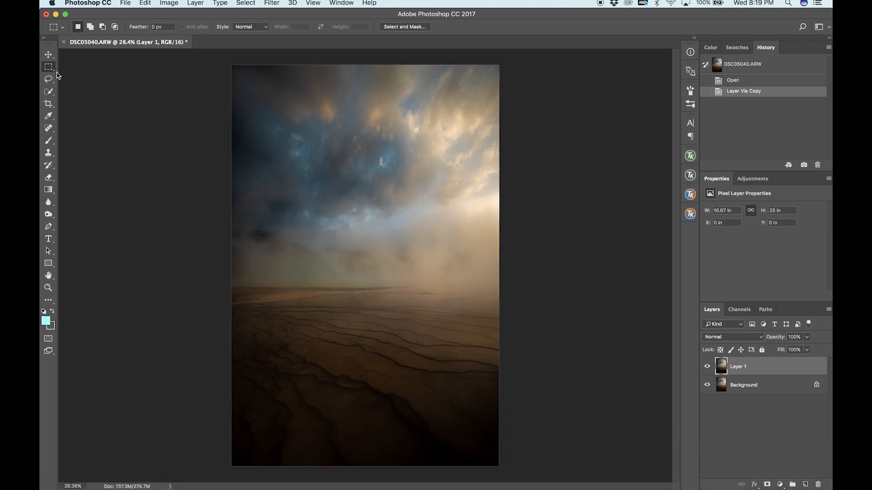
drag(228, 286, 554, 482)
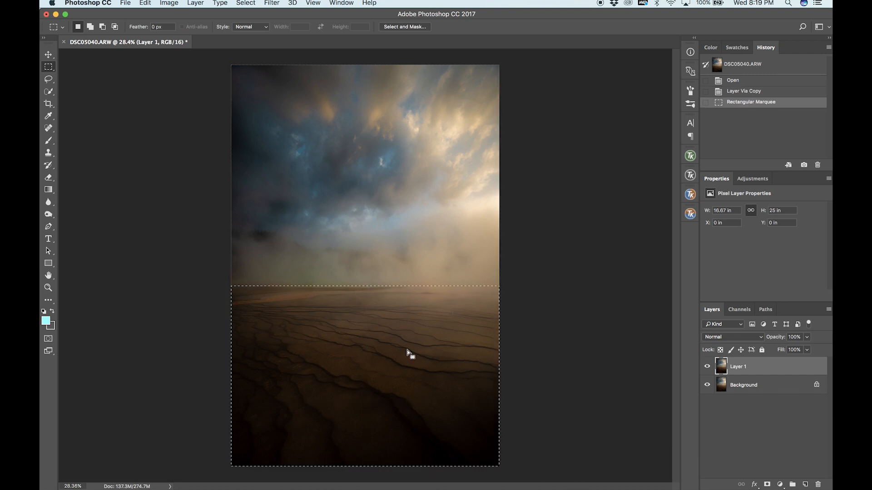
Warp the selected ground, stretching its lower-right corner down and outward to about 17.89 by 14.83 in
scroll(409, 354, down, 2)
click(145, 3)
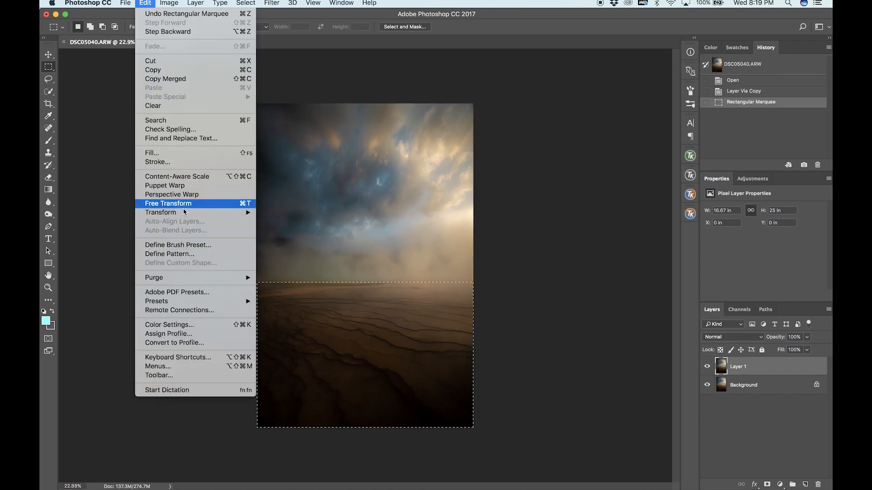
mouse_move(185, 212)
click(305, 272)
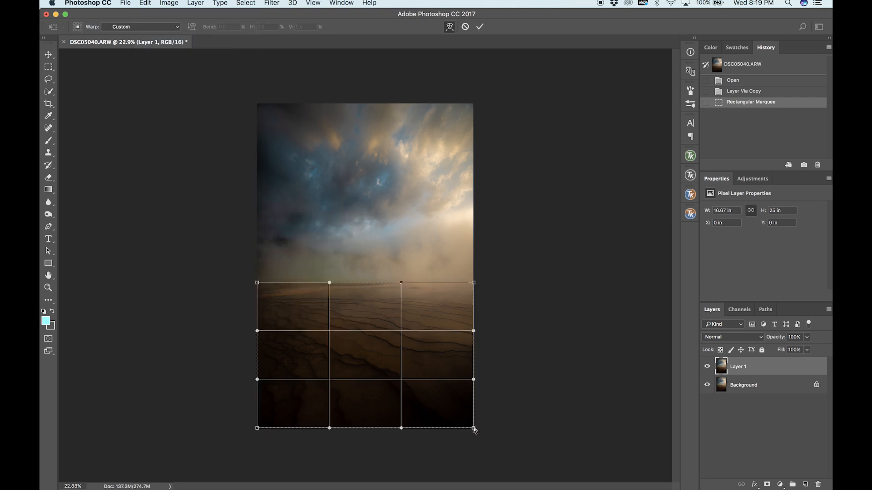
scroll(473, 429, down, 2)
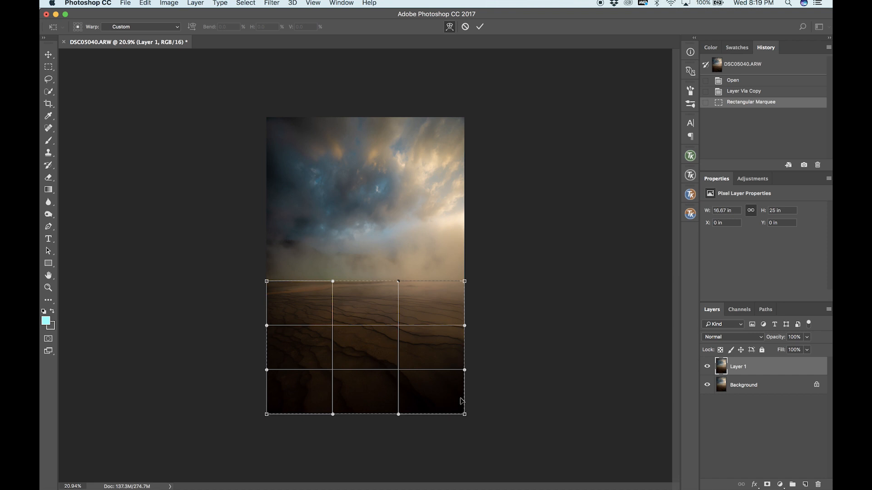
drag(463, 413, 478, 457)
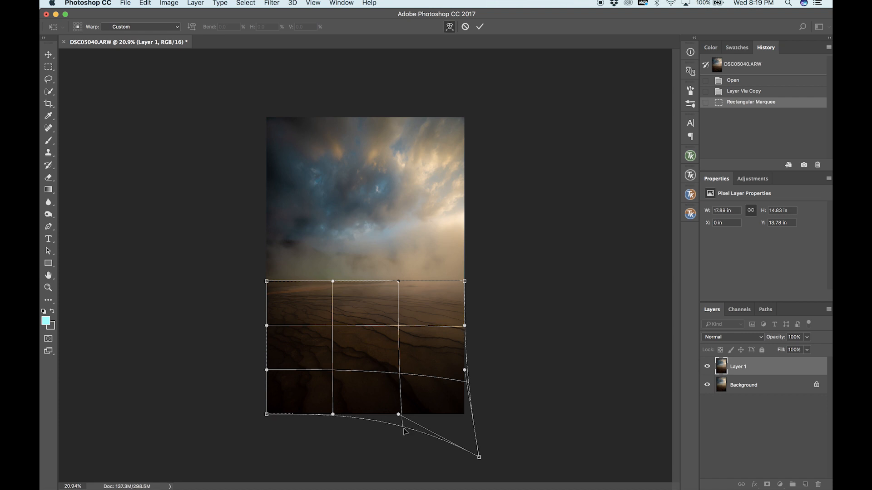
Pull the warp's bottom edge further down, shift the ground's left part inward, and move the left edge's lower handle outward
drag(405, 427, 399, 455)
drag(337, 424, 337, 436)
drag(306, 364, 313, 363)
right_click(277, 373)
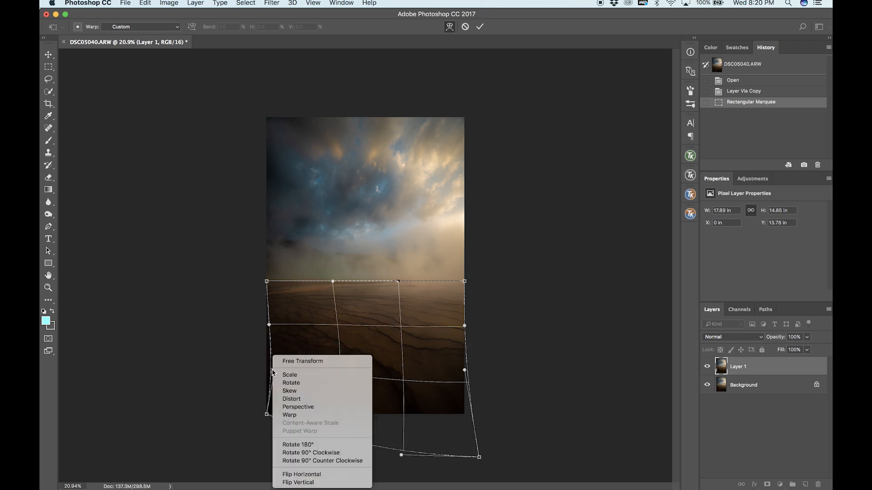
key(Escape)
drag(274, 367, 263, 371)
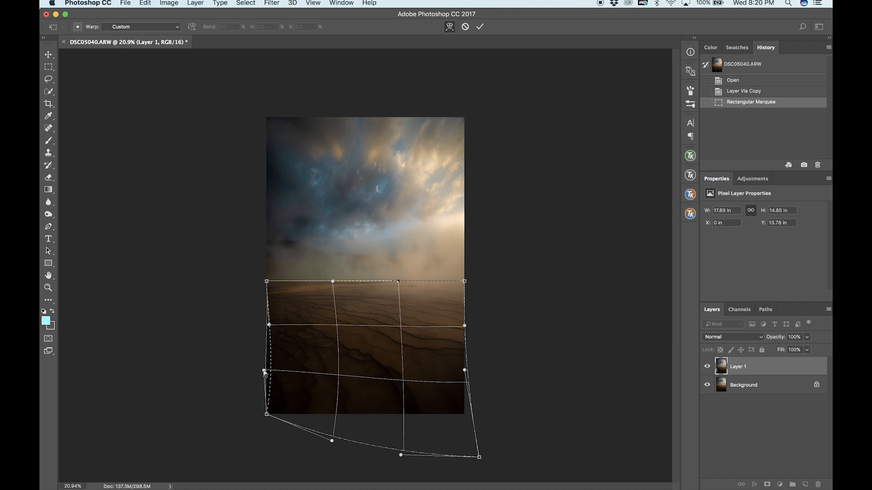
Bend the ground left of centre up and inward, and extend the bottom-edge handles left and down, to about 18.15 by 16.06 in
drag(334, 328, 342, 322)
drag(333, 439, 320, 440)
drag(401, 454, 383, 472)
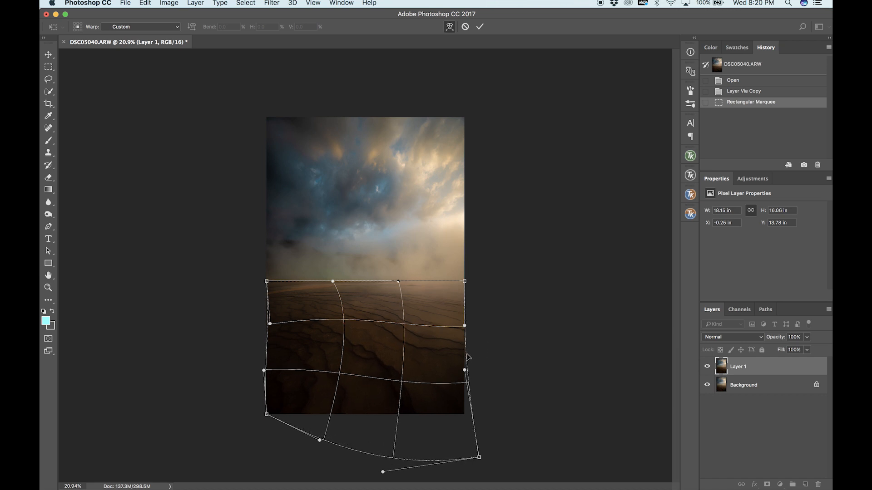
Push the warp's right edge outward along the ground, then try stretching its upper-right corner outward and undo that stretch
drag(462, 356, 469, 325)
drag(466, 287, 473, 286)
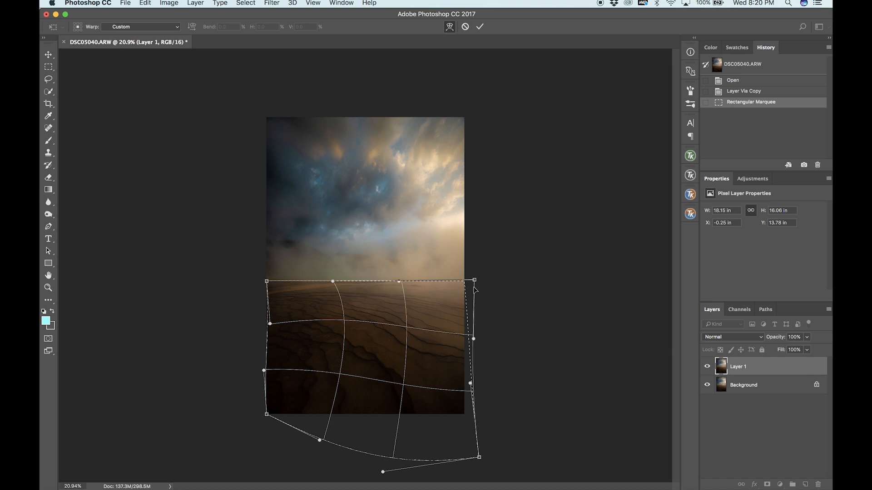
key(super+z)
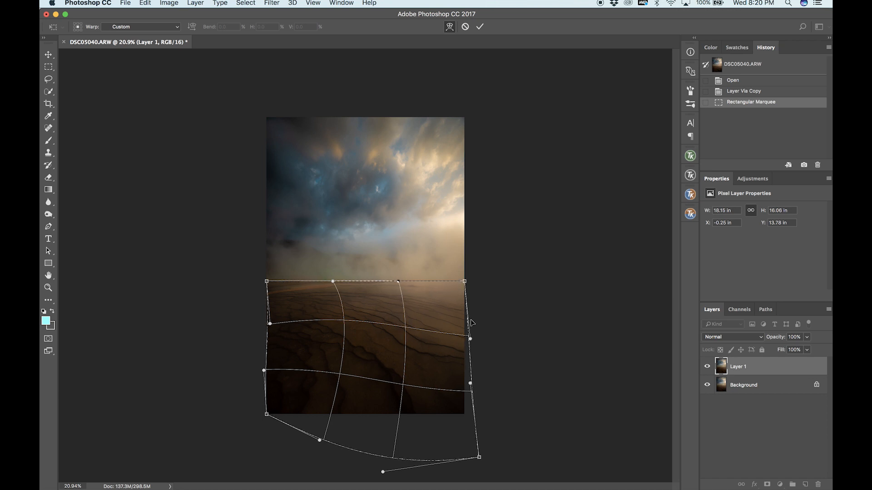
Bulge the warp's right edge outward, stretch its bottom edge and lower-right corner down and outward, then apply the warp and deselect
drag(468, 321, 474, 323)
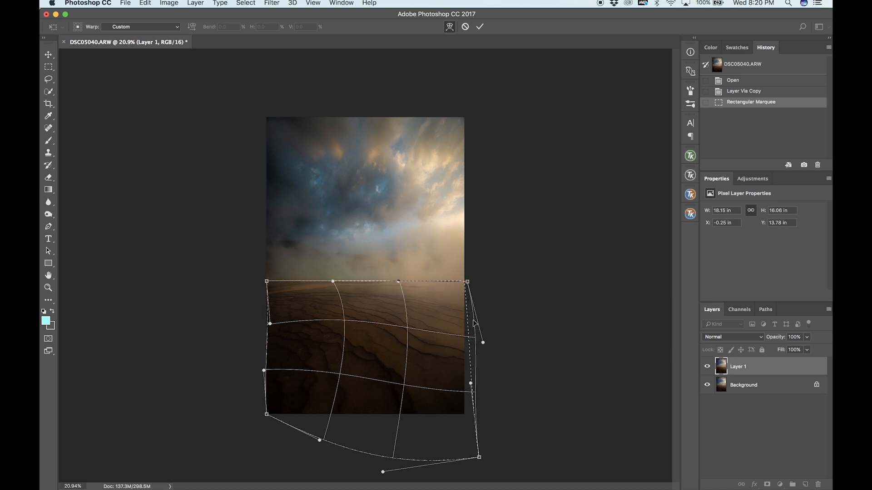
drag(474, 381, 476, 387)
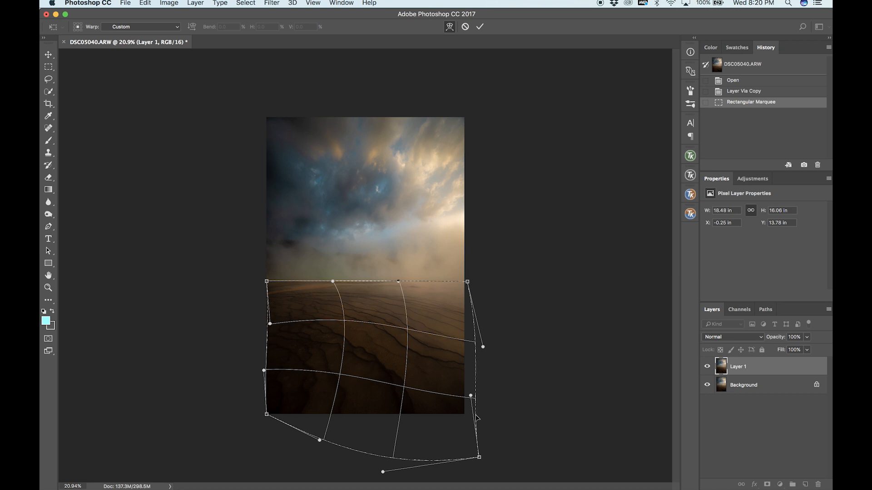
drag(475, 415, 474, 423)
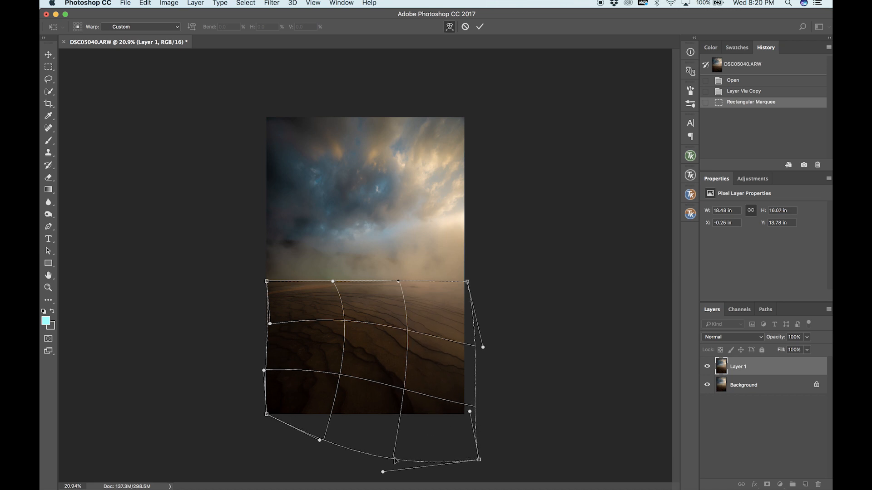
drag(394, 461, 397, 472)
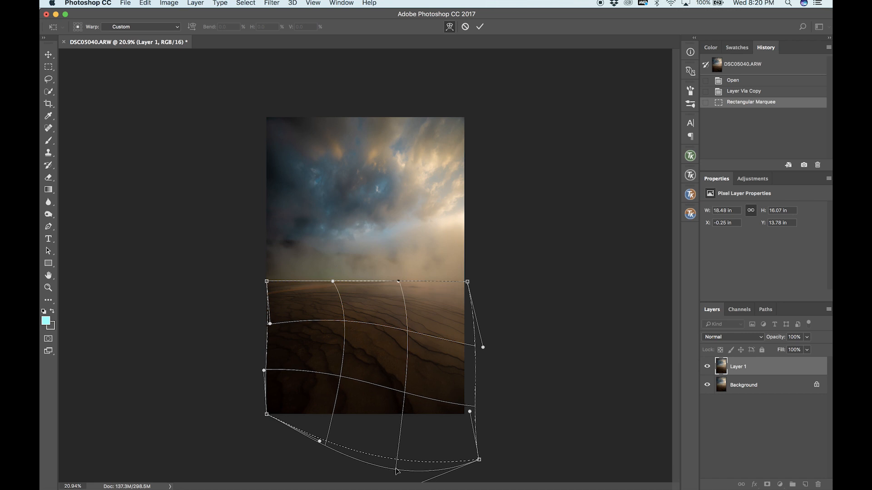
drag(479, 460, 503, 474)
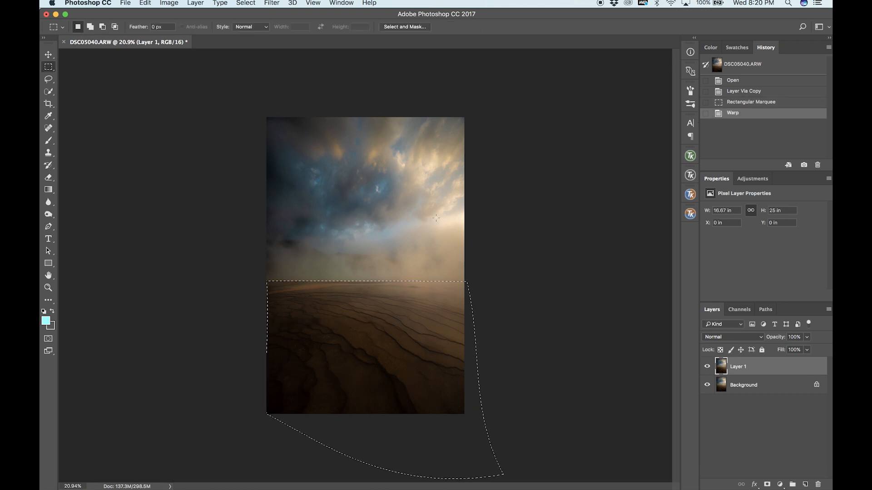
key(cmd+d)
Compare the image with and without the warped ground by hiding and showing Layer 1
scroll(482, 180, up, 4)
scroll(483, 180, down, 3)
scroll(483, 180, up, 1)
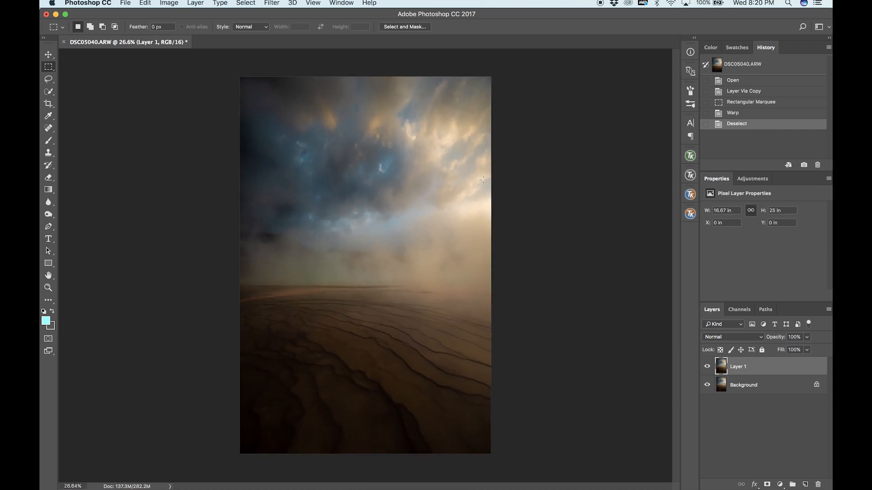
click(706, 366)
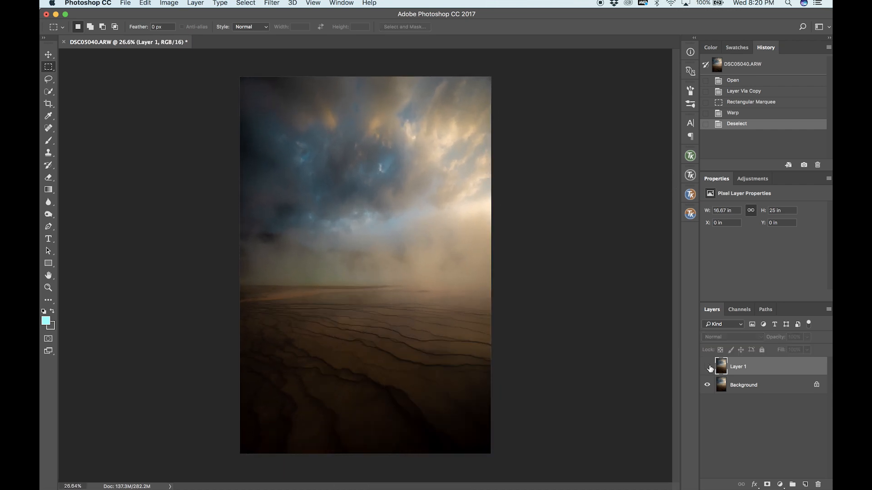
click(707, 367)
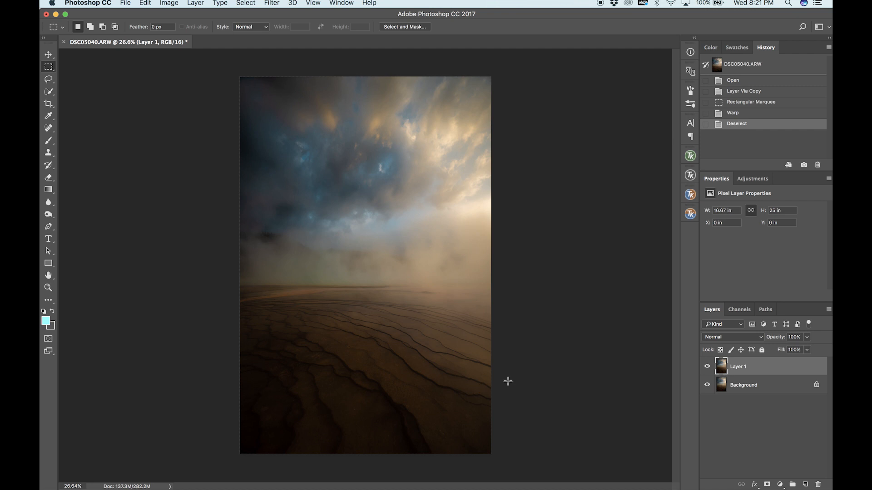
Duplicate Layer 1
key(super+j)
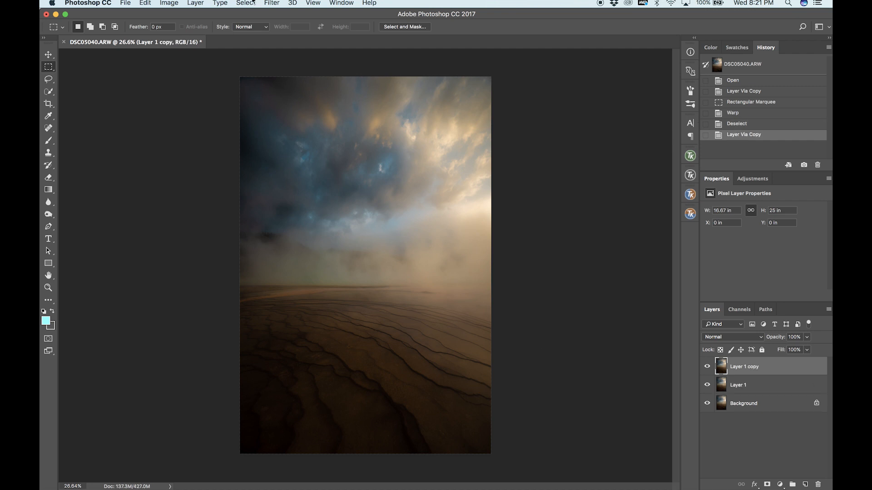
click(145, 3)
mouse_move(176, 213)
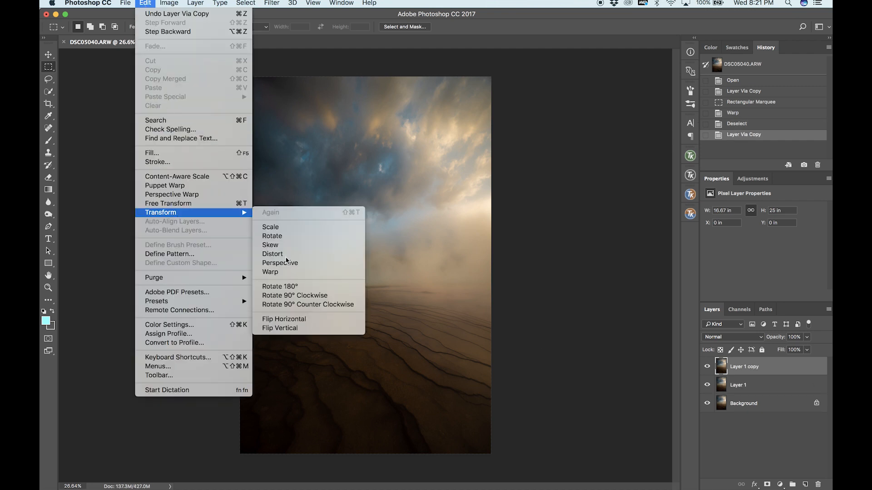
click(320, 277)
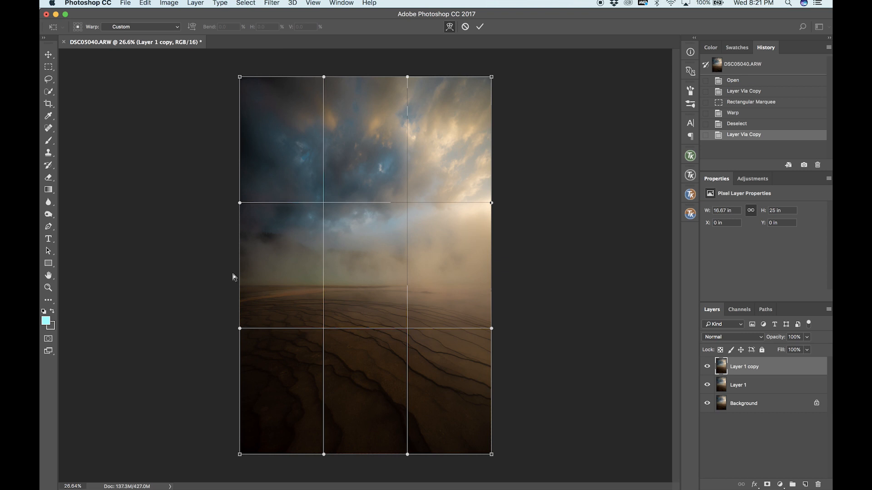
key(Escape)
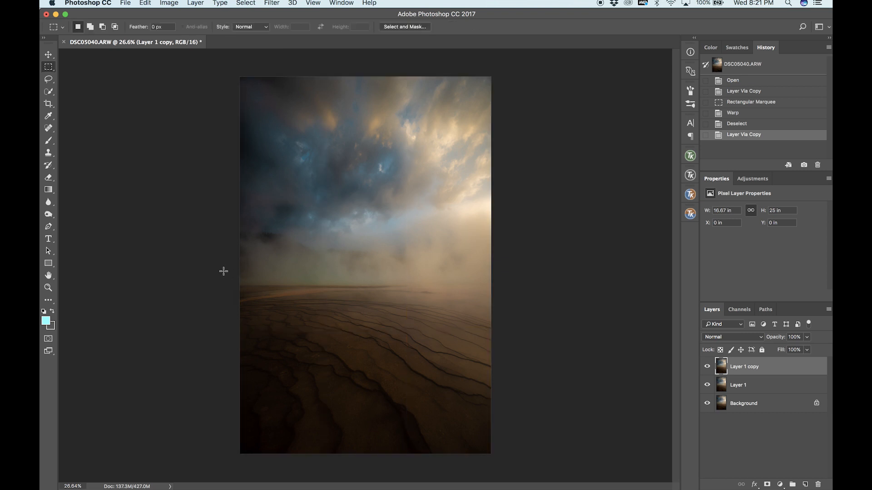
Select the full-width ground below the horizon and warp its left side up and slightly outward, to about 17.05 by 11.68 in
drag(236, 285, 608, 481)
click(145, 3)
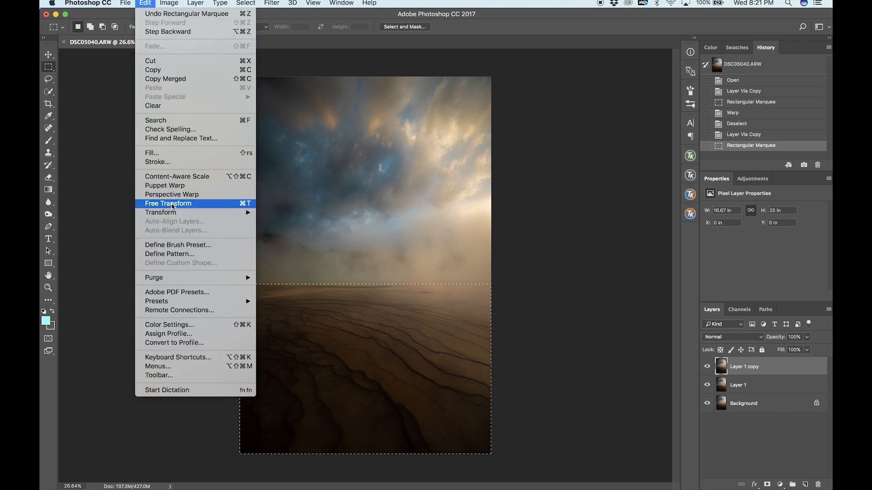
mouse_move(174, 216)
click(296, 275)
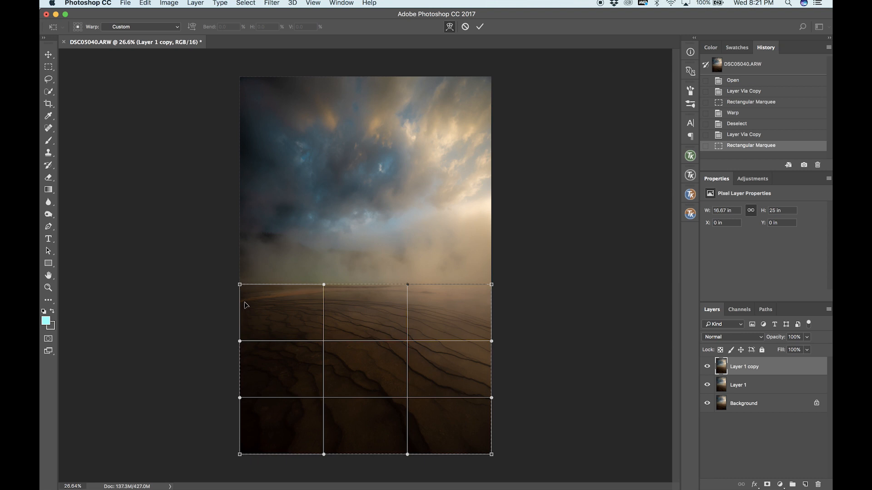
drag(248, 341, 248, 335)
drag(248, 302, 245, 319)
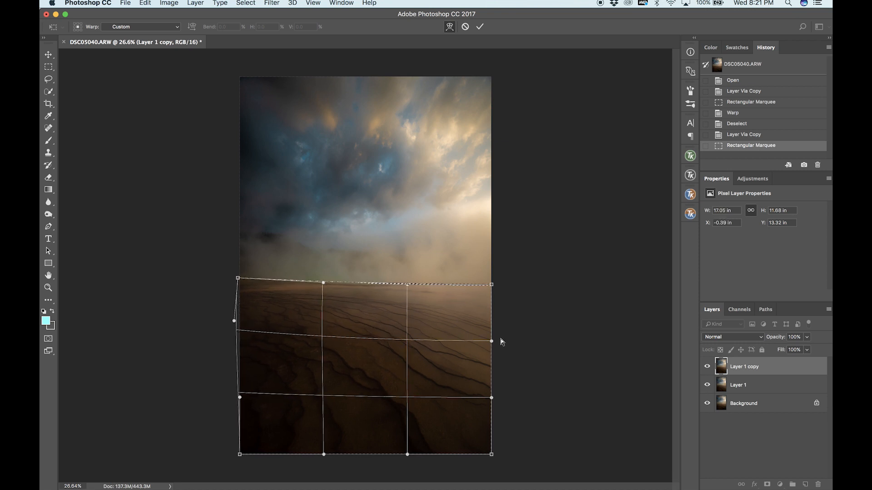
Bulge the ground's right edge outward and stretch its lower-right corner, to about 20.16 by 12.78 in, then apply the warp and deselect
drag(491, 327, 498, 355)
drag(500, 385, 513, 390)
drag(491, 455, 501, 471)
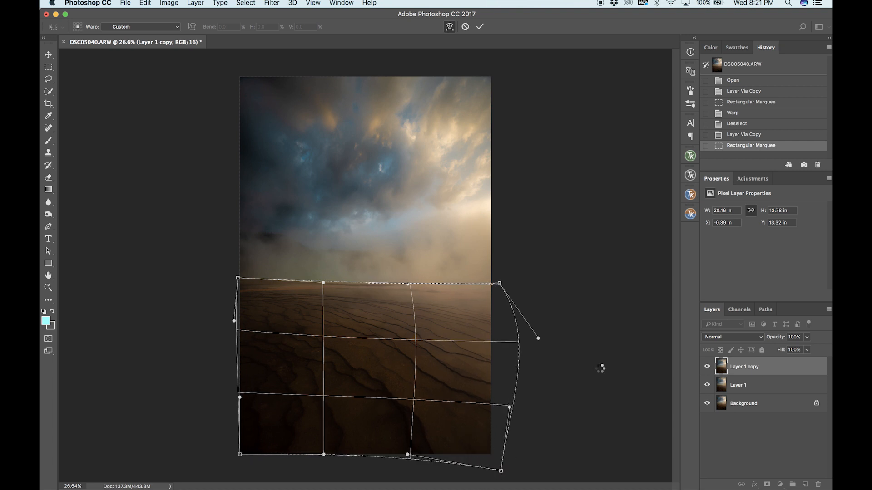
key(Return)
scroll(306, 241, up, 3)
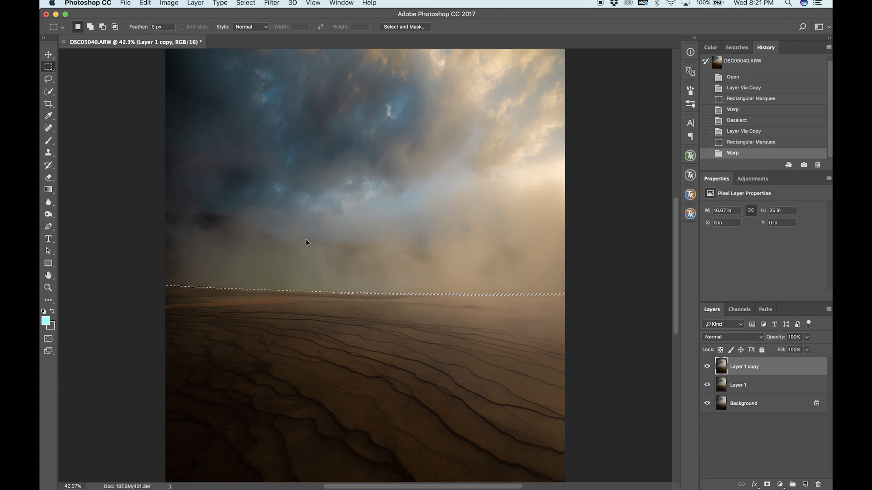
key(ctrl+d)
Inspect the horizon up close and compare the image with Layer 1 copy hidden and shown
scroll(554, 289, up, 3)
scroll(555, 289, left, 2)
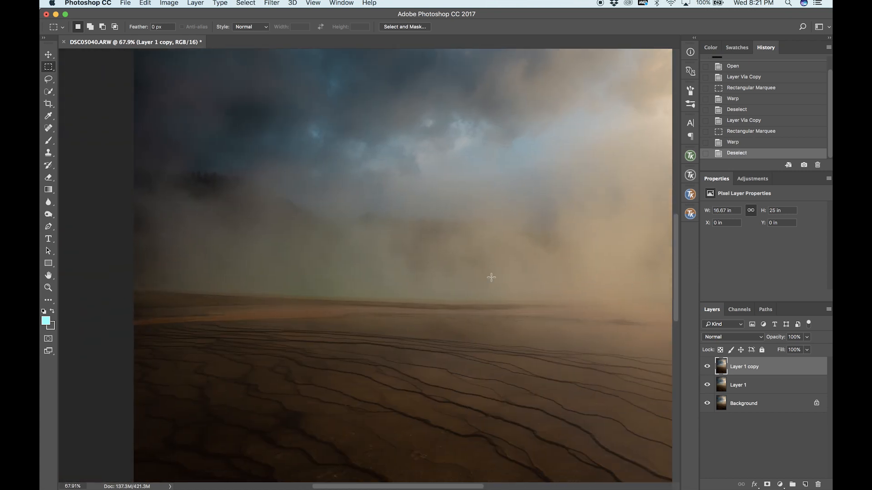
scroll(216, 281, down, 5)
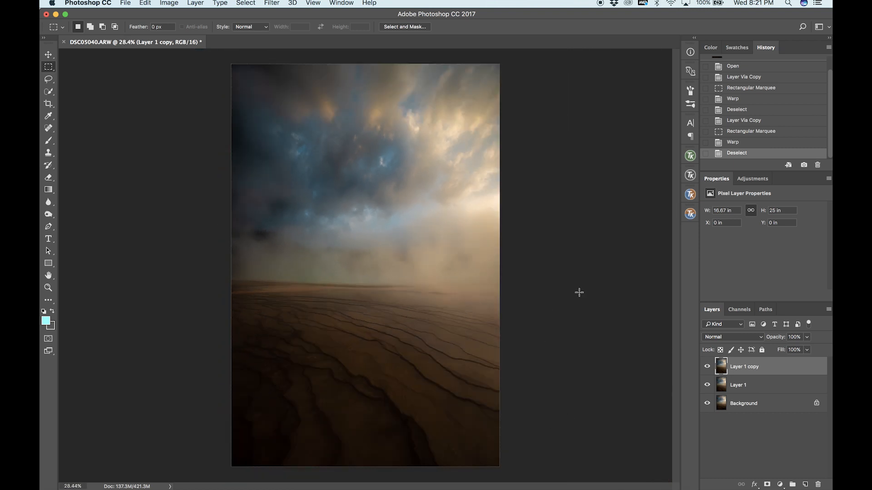
click(709, 370)
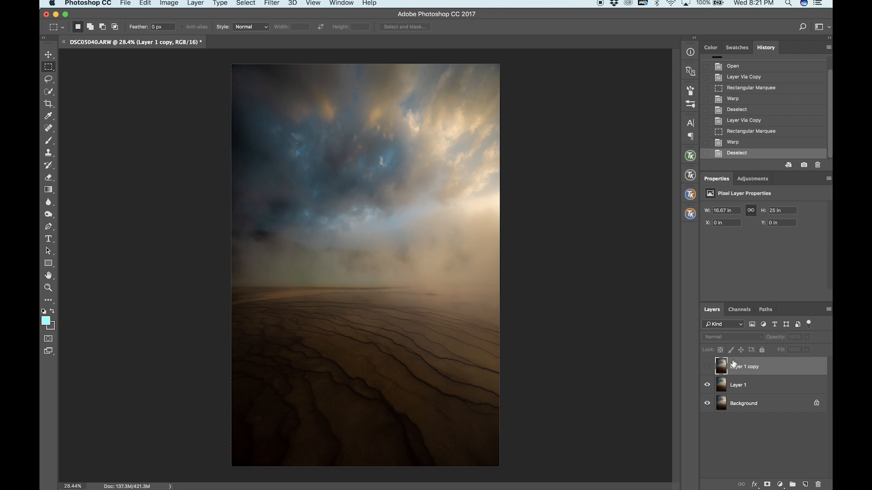
click(706, 370)
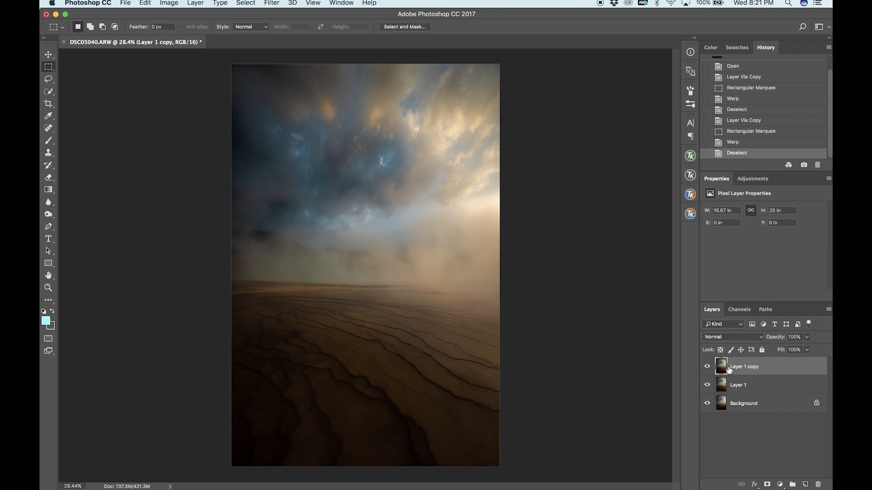
Duplicate Layer 1 copy and warp the whole duplicate, nudging the horizon's right part up and the ground at lower right slightly down
scroll(406, 213, down, 1)
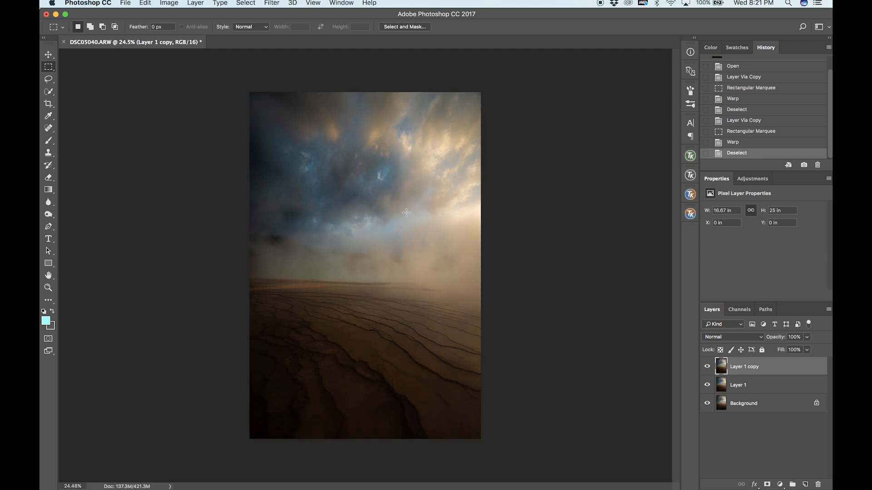
key(super+j)
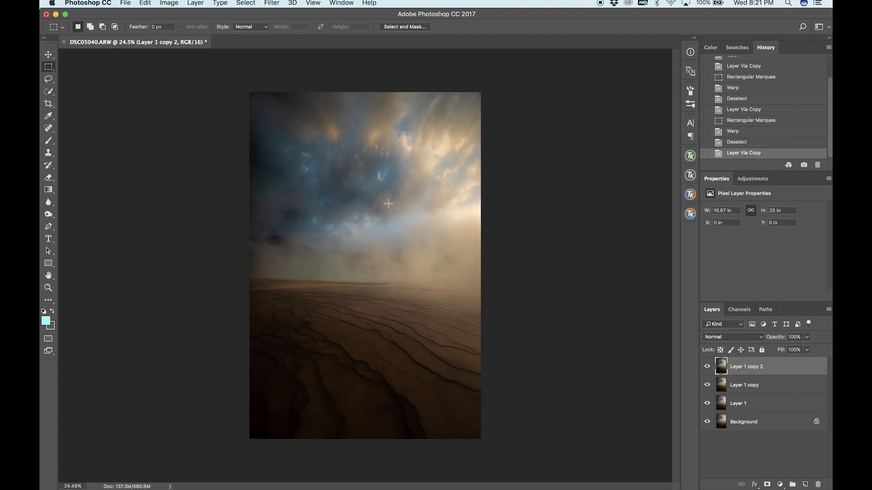
click(141, 3)
mouse_move(181, 212)
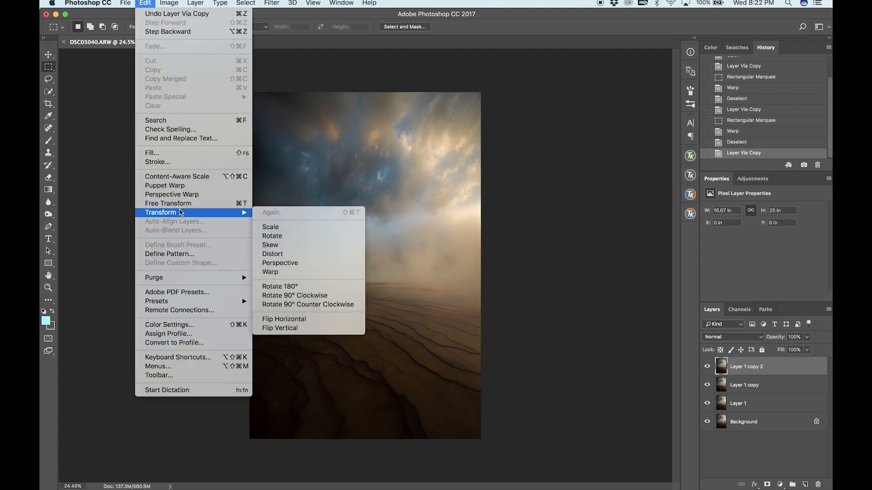
click(308, 272)
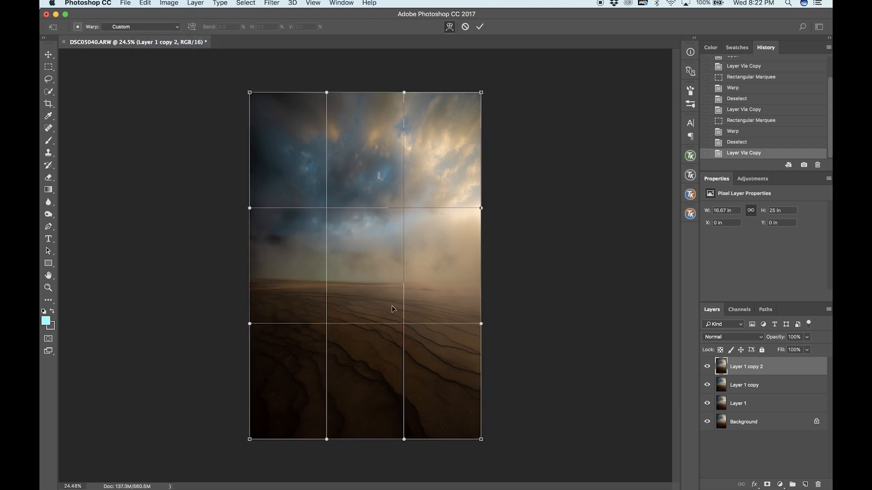
drag(402, 281, 404, 278)
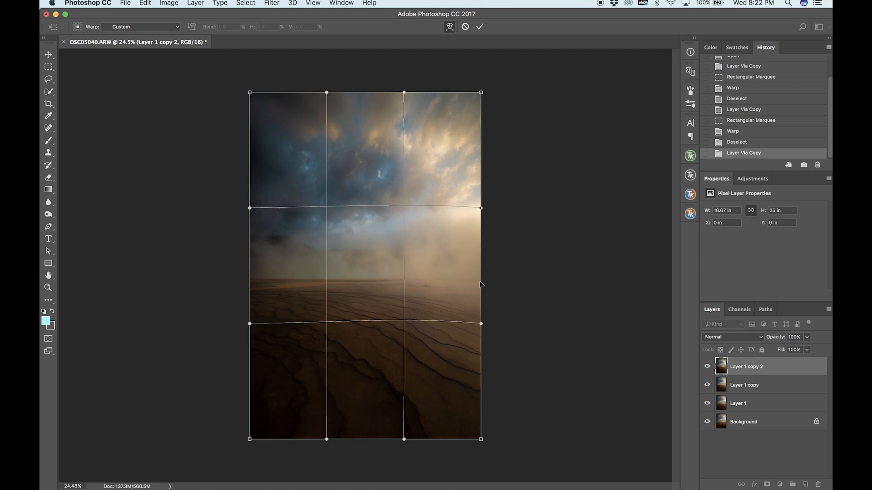
drag(482, 284, 481, 281)
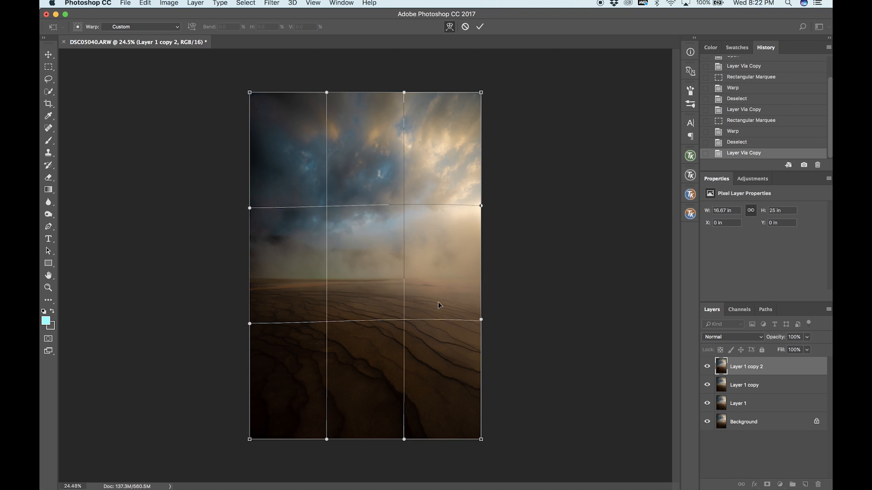
drag(449, 320, 449, 325)
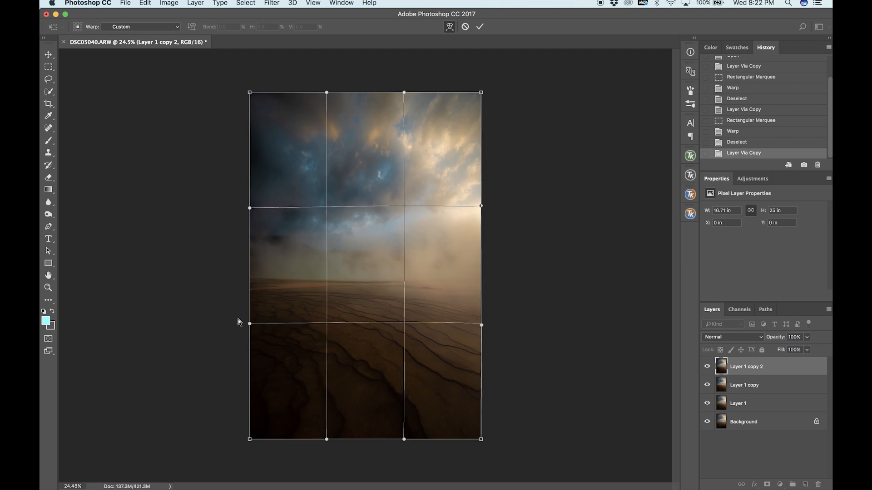
Lower the horizon's left end, lift it slightly left of centre, push the left edge outward to about 17.29 in wide, and apply the warp
drag(249, 325, 248, 333)
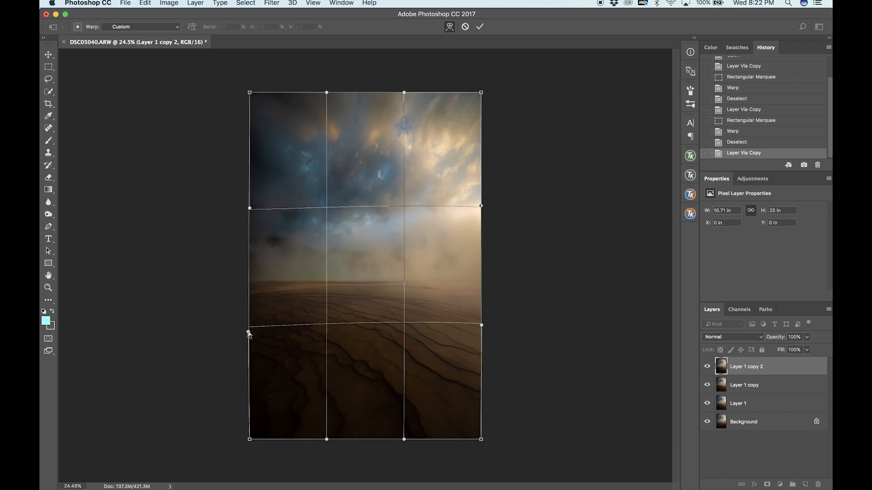
drag(267, 330, 267, 331)
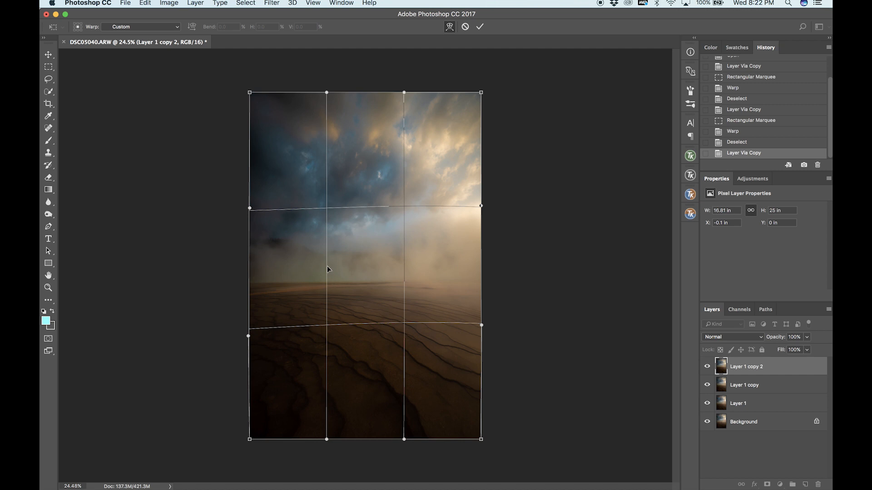
drag(327, 267, 327, 264)
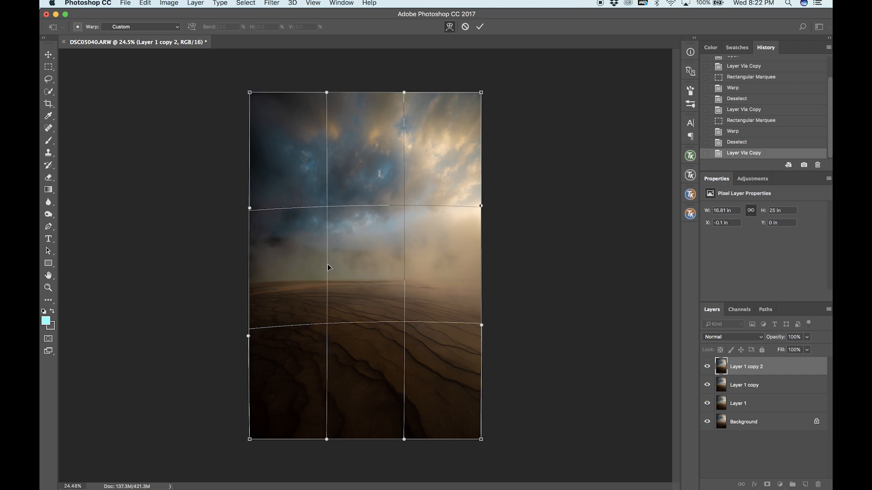
drag(251, 208, 247, 201)
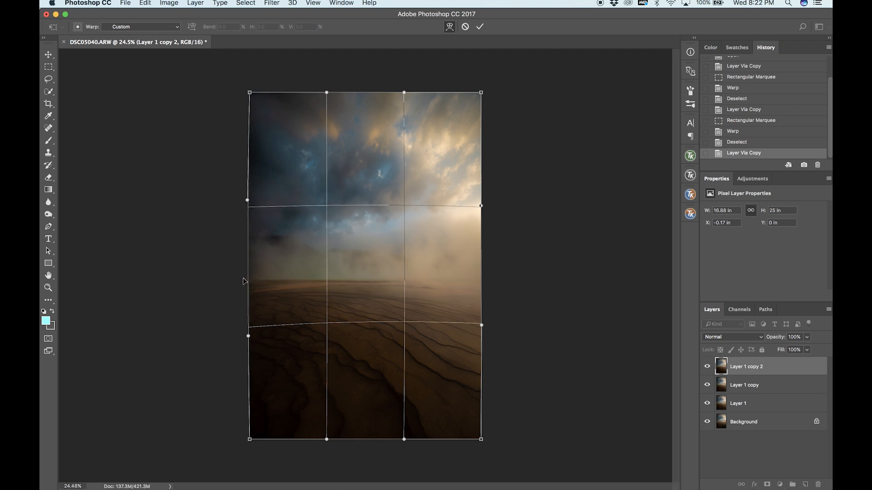
drag(247, 282, 244, 282)
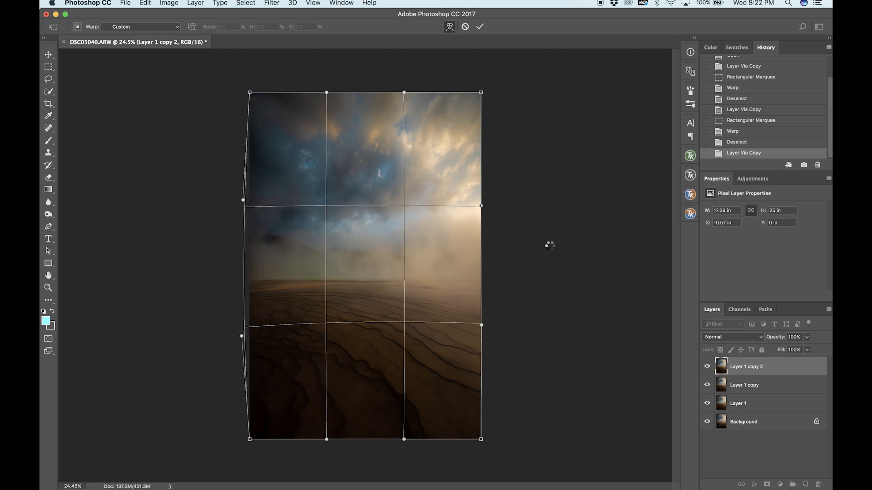
Group Layer 1, Layer 1 copy and Layer 1 copy 2, and name the group warp
shift+click(751, 408)
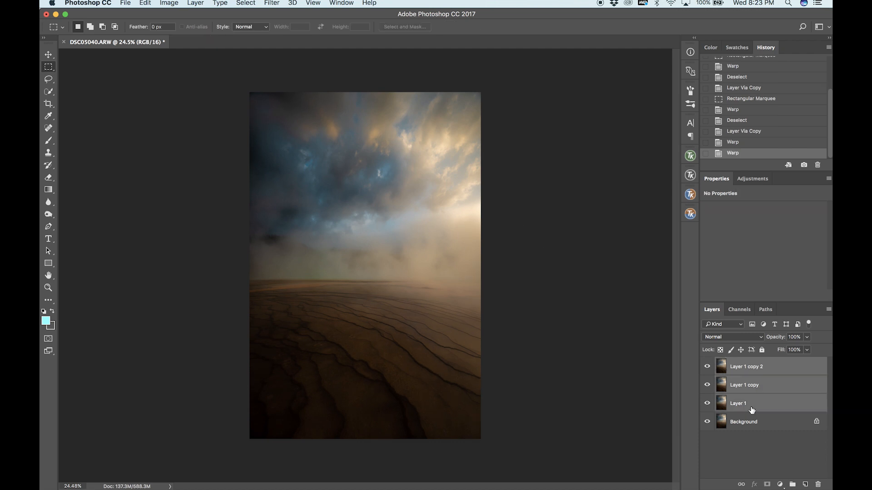
key(ctrl+g)
double_click(742, 362)
text(war)
key(Return)
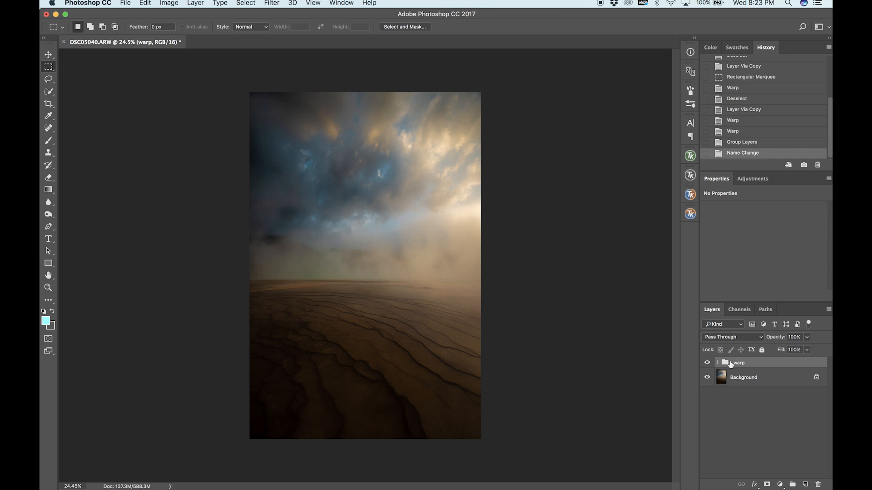
Compare the image with the warp group hidden and shown
click(706, 363)
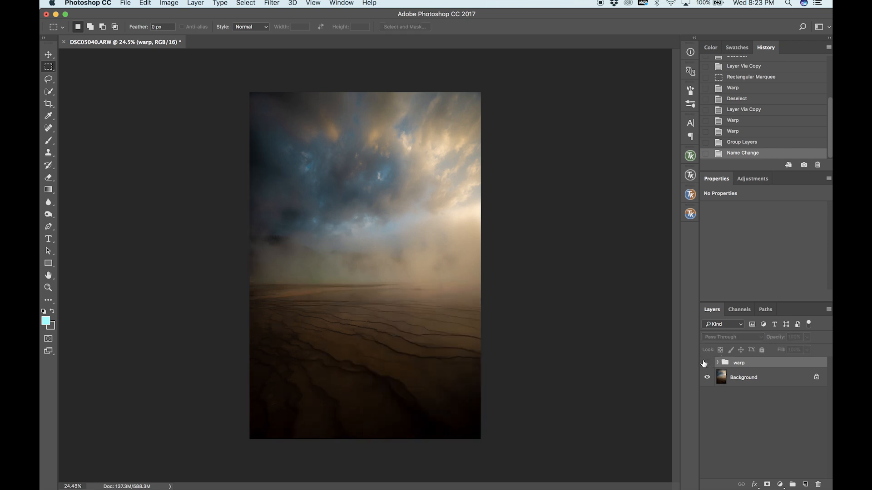
click(706, 363)
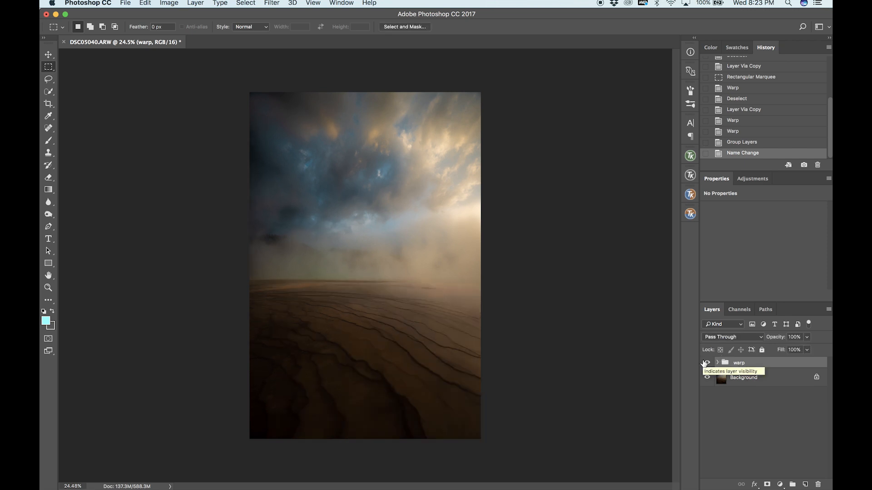
click(706, 363)
click(705, 363)
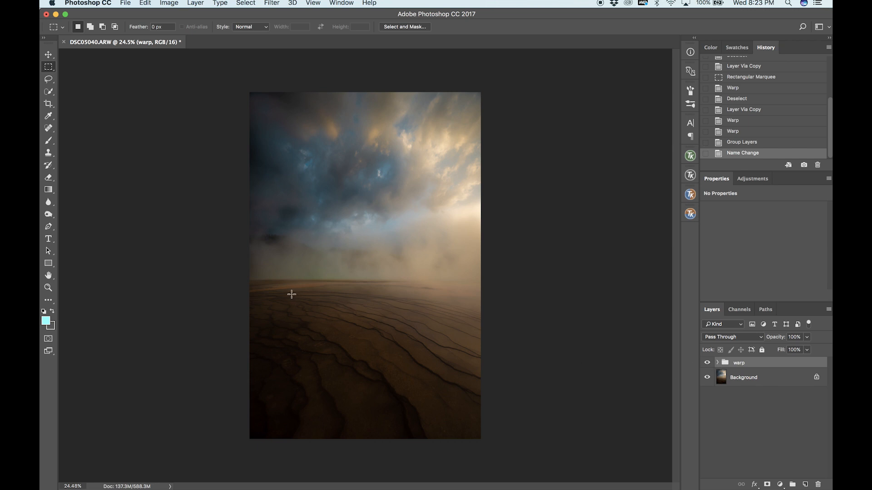
click(707, 364)
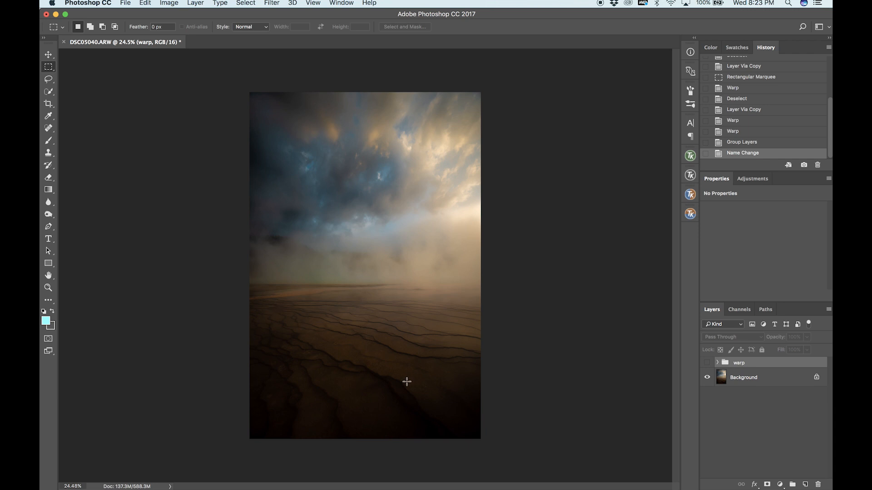
click(707, 363)
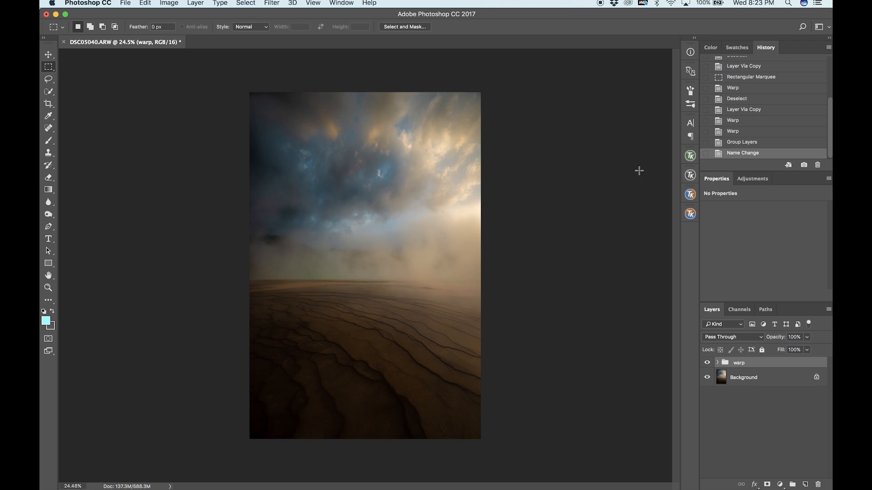
Stamp the visible layers into a new layer and Free Transform it upward and leftward to about 17.38 by 25.83 in
key(super+alt+shift+e)
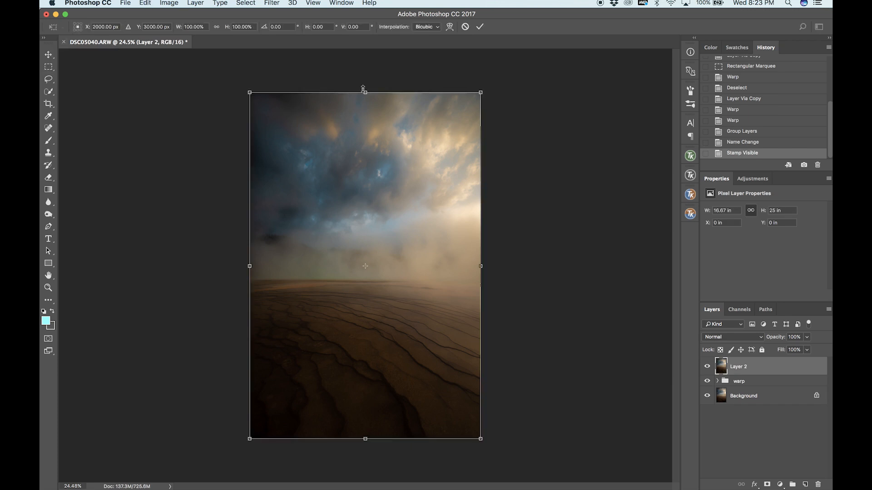
drag(366, 93, 366, 85)
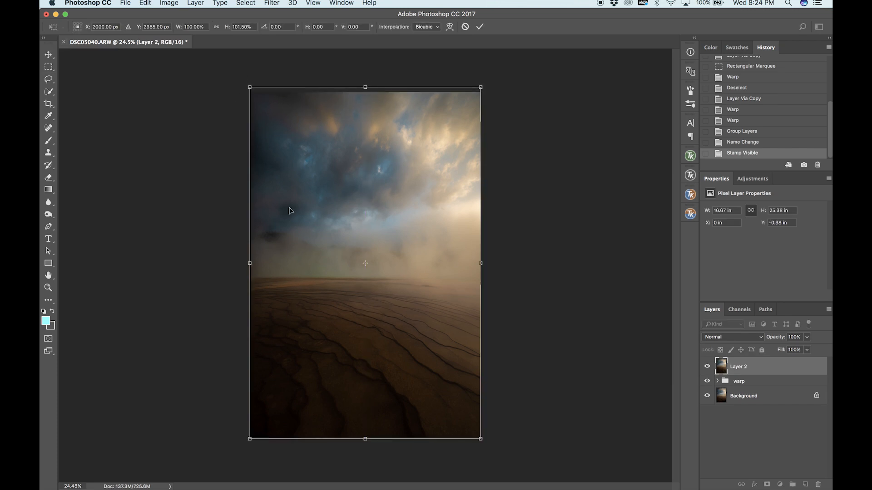
drag(249, 263, 239, 264)
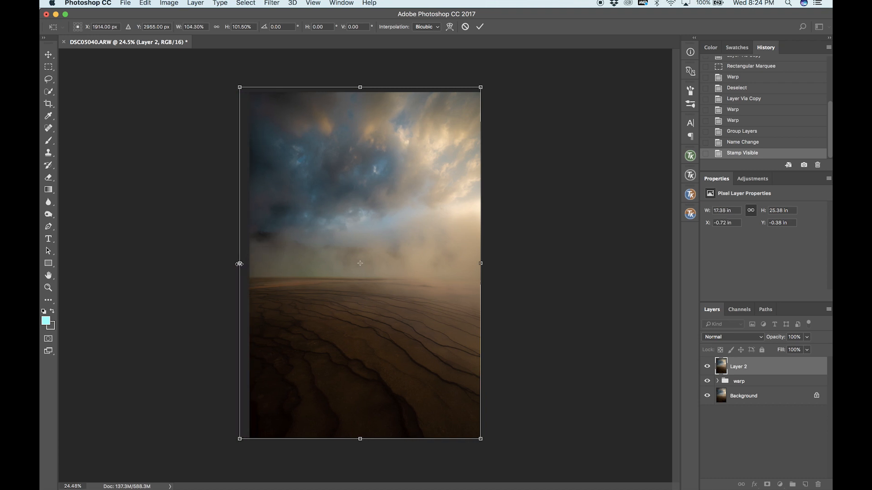
drag(361, 87, 361, 80)
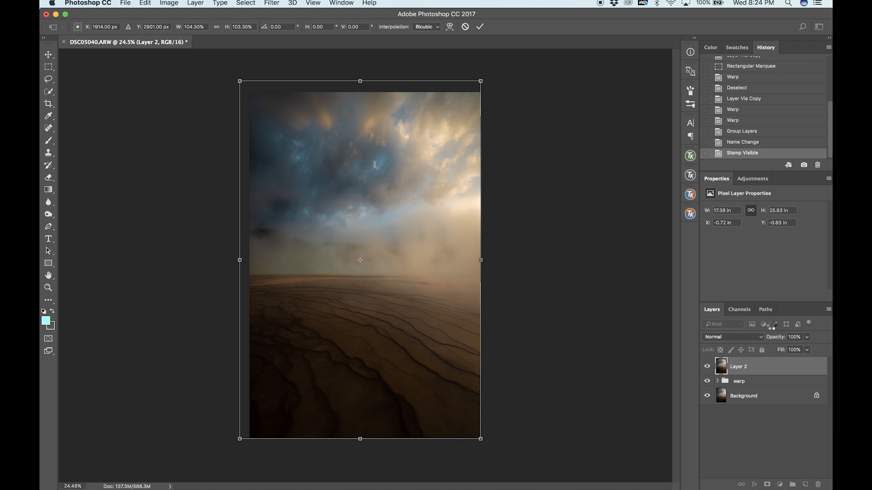
key(Return)
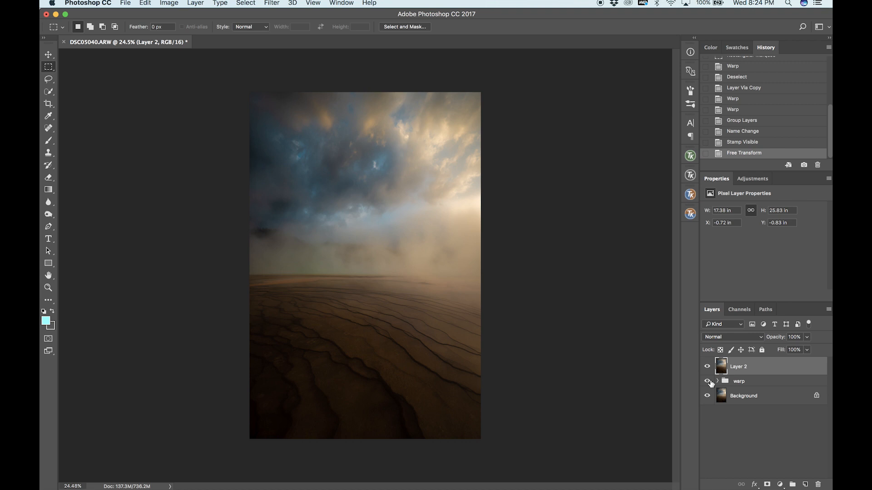
Hide the warp group and compare the image with Layer 2 hidden and shown
click(709, 382)
click(707, 367)
click(707, 367)
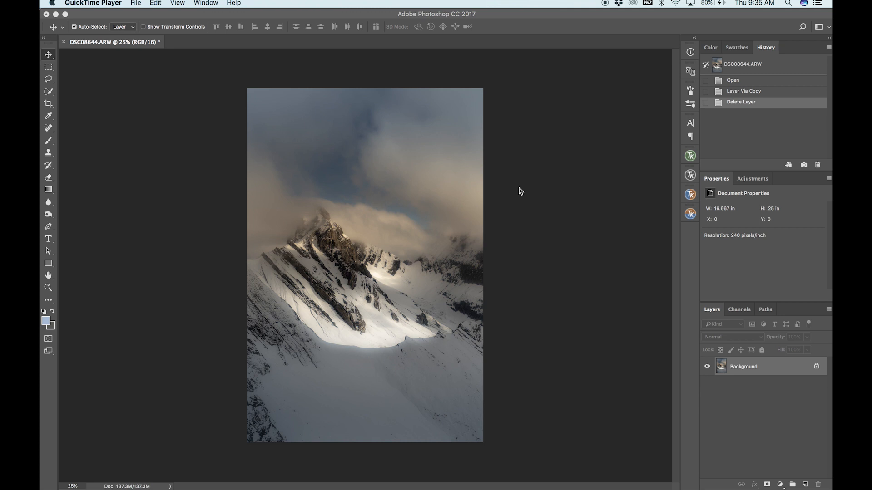
Duplicate the Background of DSC08644.ARW and warp the copy, bowing its bottom edge downward to a height of about 27.18 in
click(653, 266)
key(super+j)
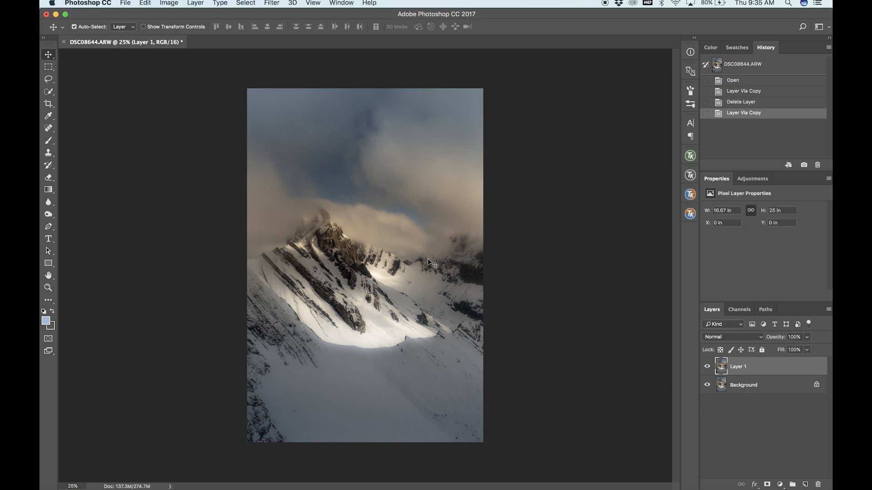
click(125, 3)
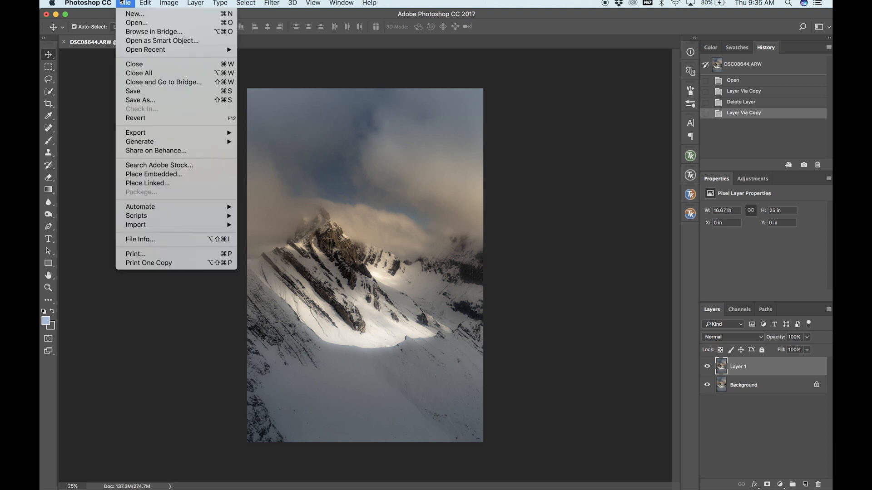
mouse_move(144, 2)
mouse_move(184, 213)
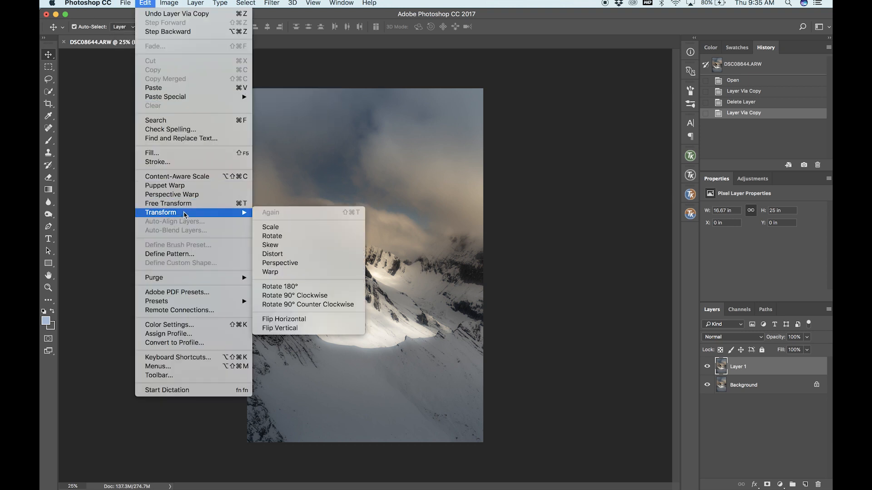
click(270, 272)
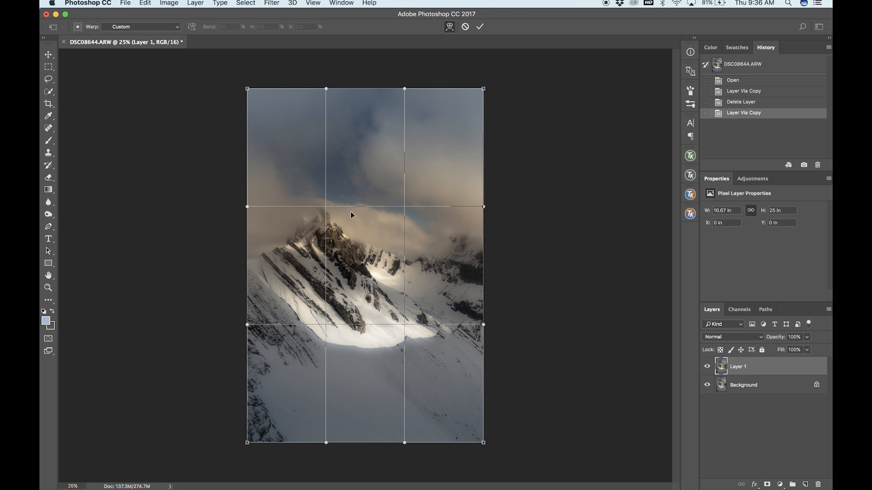
scroll(326, 446, down, 2)
scroll(326, 446, down, 2)
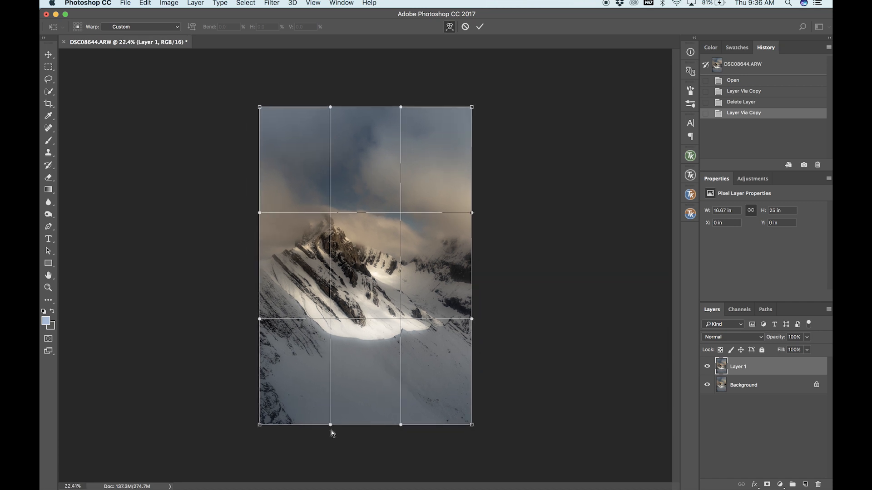
drag(331, 428, 331, 438)
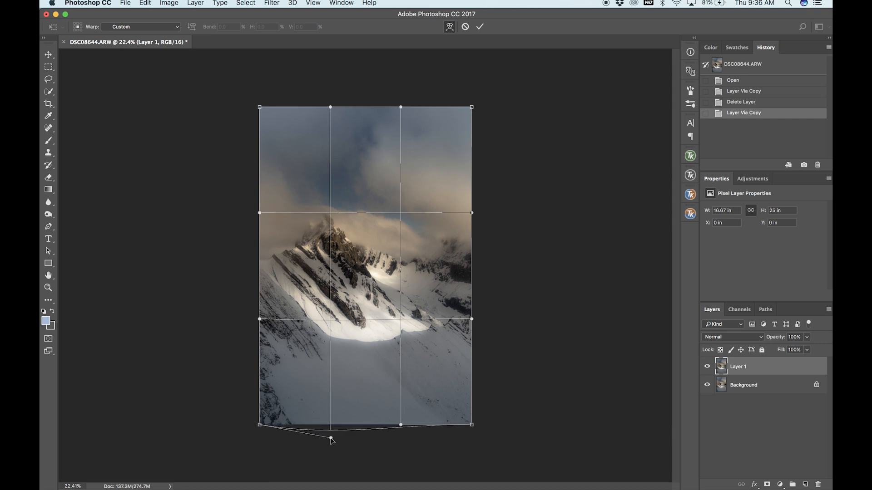
drag(402, 428, 403, 440)
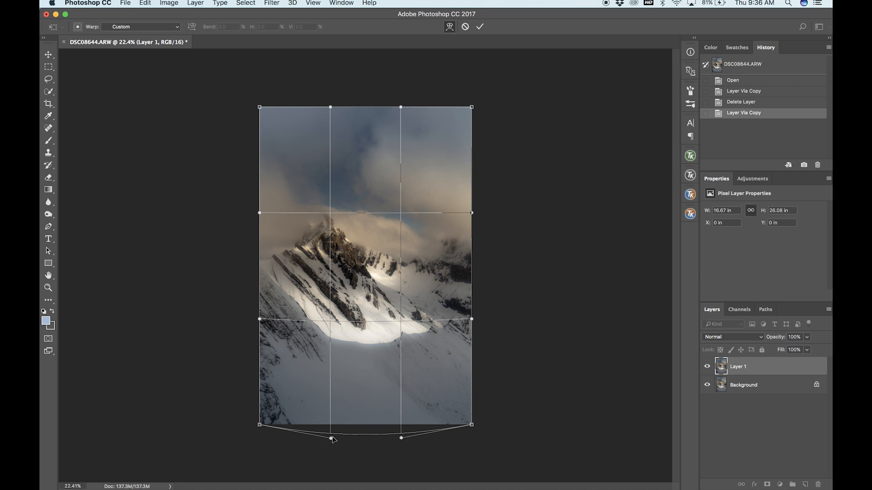
drag(331, 438, 332, 453)
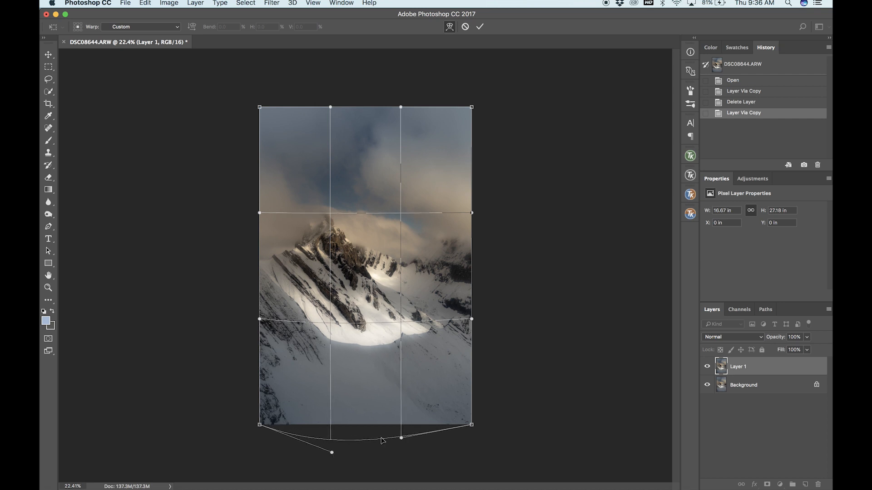
drag(401, 438, 401, 453)
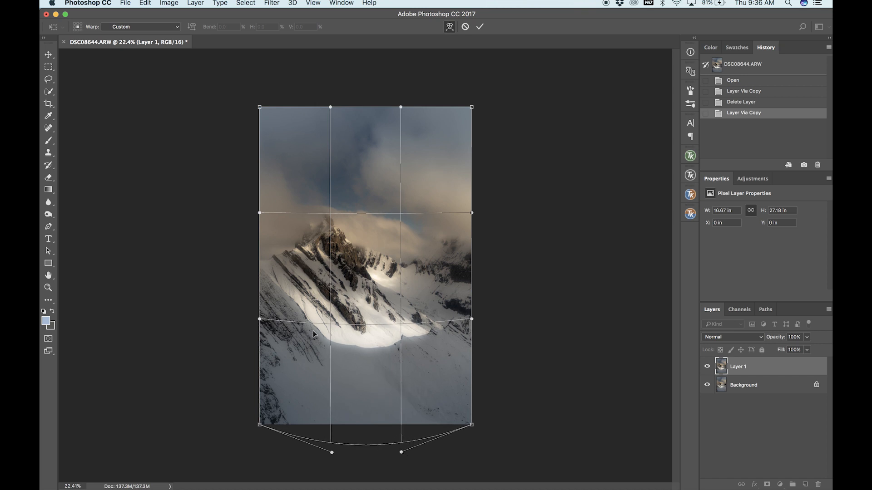
Warp the mountain's lower left slope outward and slightly down, nudging the bottom-left corner out, to a width of about 17.62 in
drag(303, 325, 299, 326)
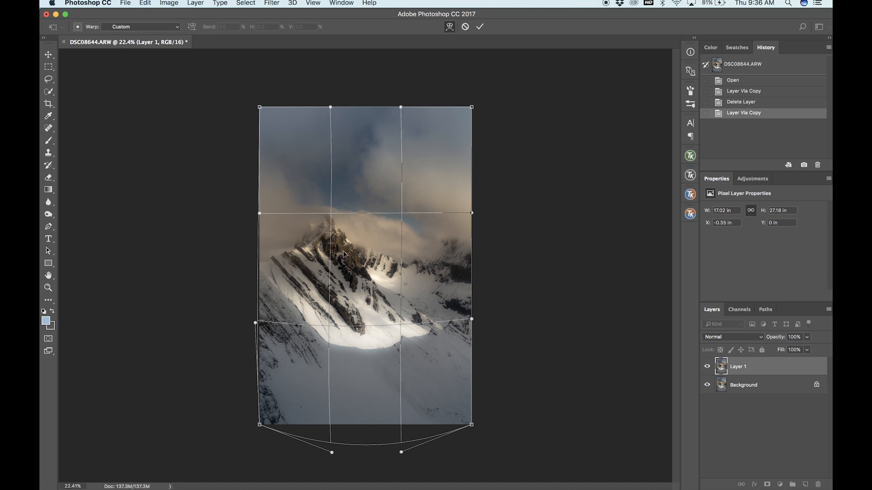
drag(302, 315, 298, 316)
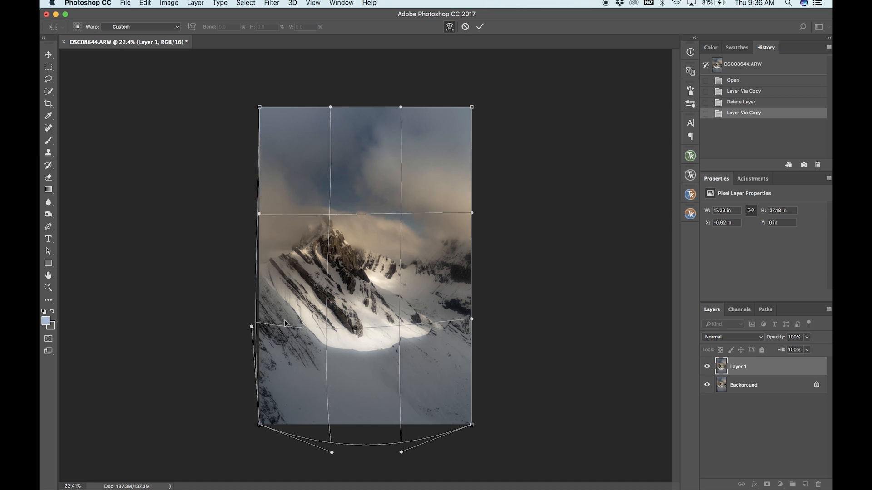
drag(340, 212, 338, 212)
drag(270, 327, 271, 331)
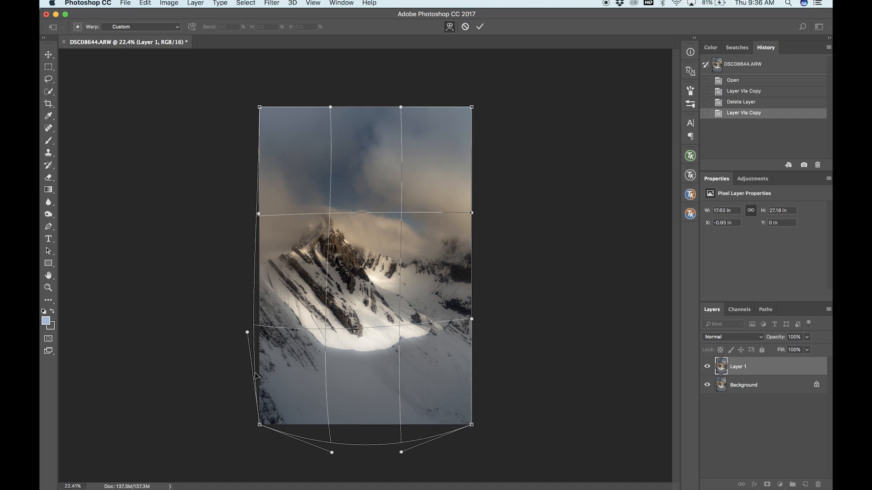
drag(260, 425, 257, 425)
drag(256, 326, 259, 328)
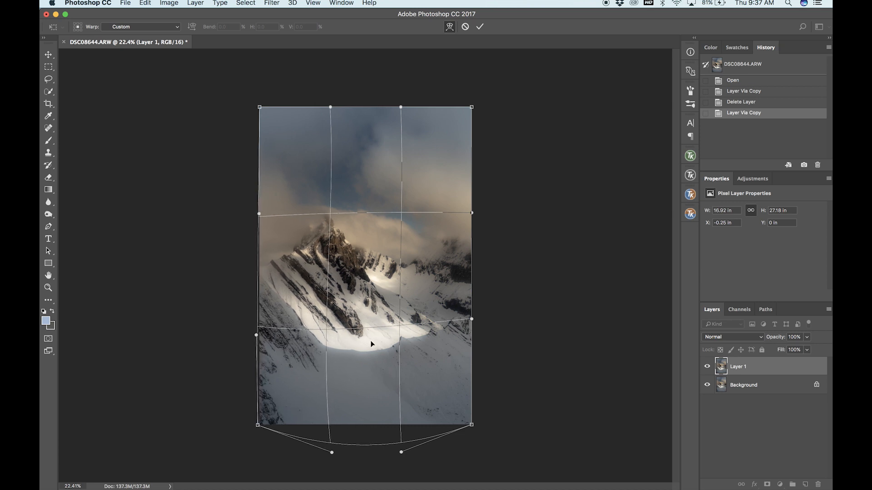
key(super+z)
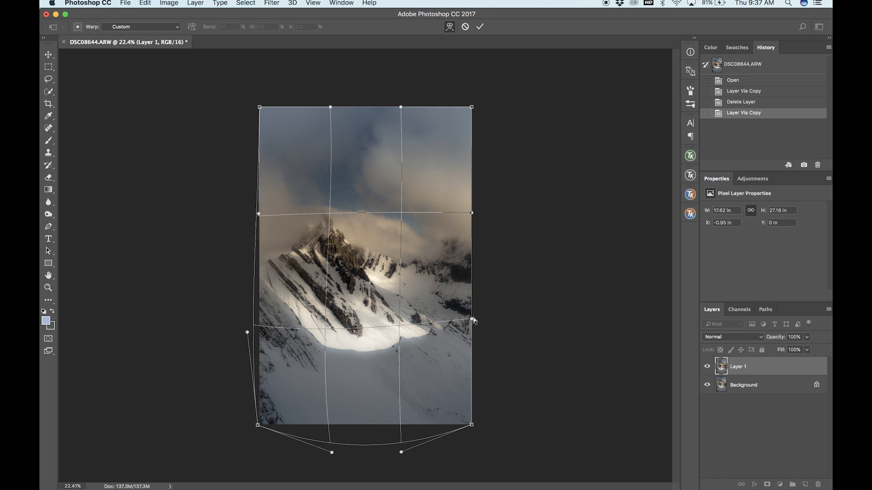
Raise the warp's lower right edge handle, stretch the bottom edge further down on both sides, and apply the warp
drag(471, 319, 474, 305)
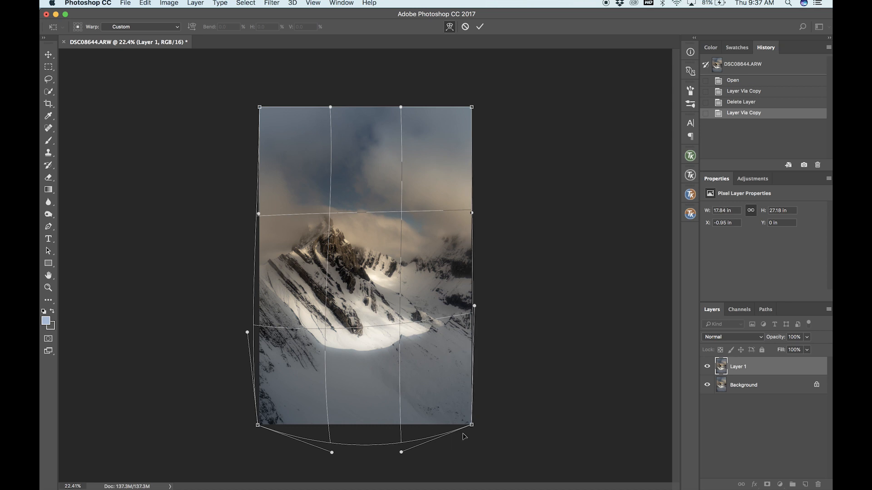
drag(434, 439, 406, 456)
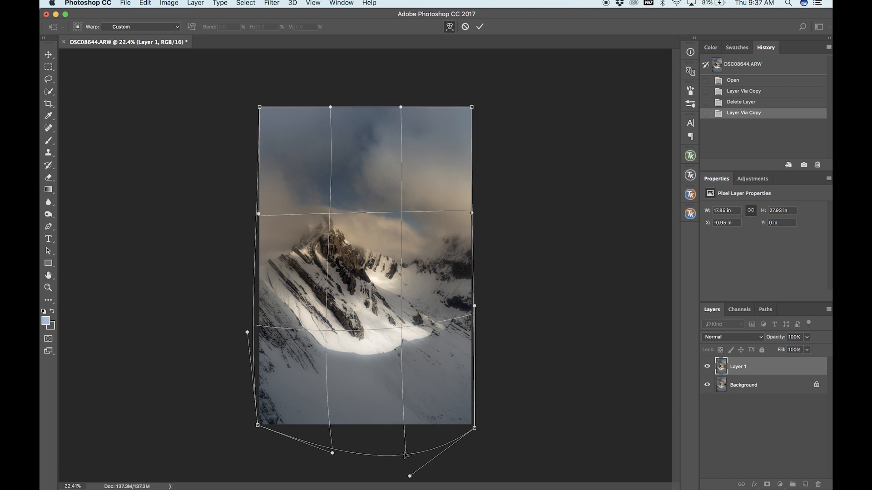
drag(332, 452, 328, 459)
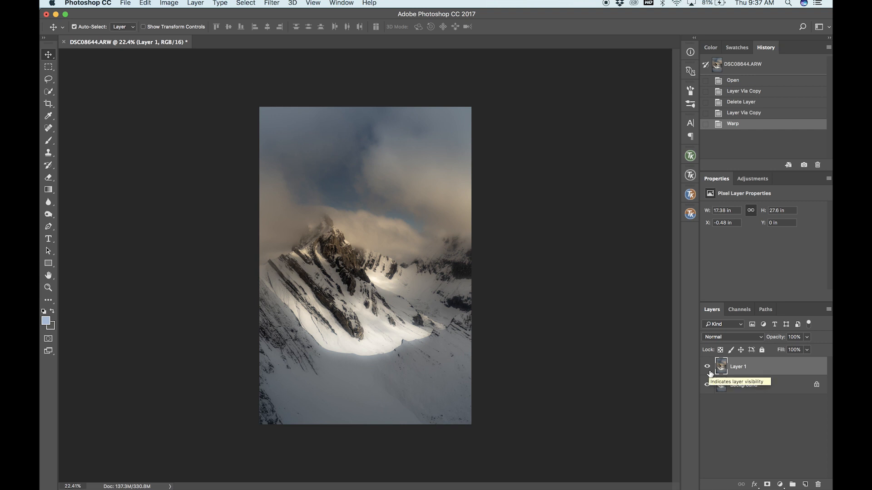
Compare the mountain image with the warped Layer 1 hidden and shown
click(707, 367)
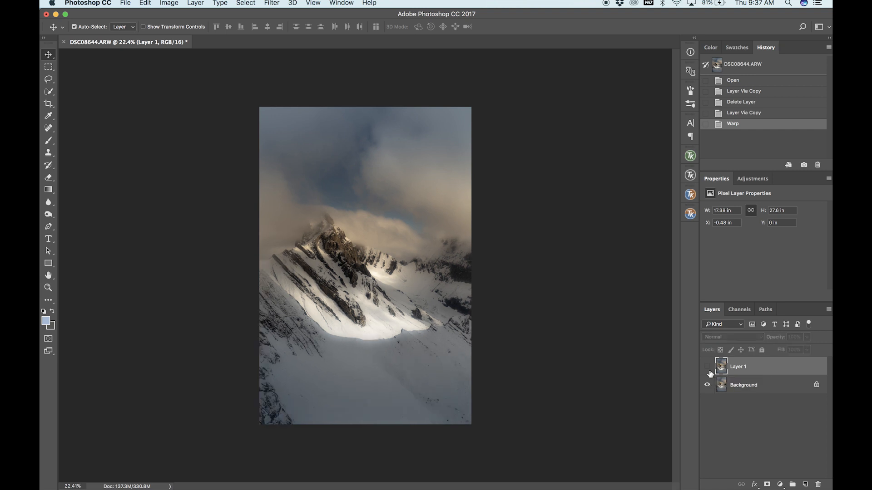
click(707, 368)
click(707, 367)
click(707, 368)
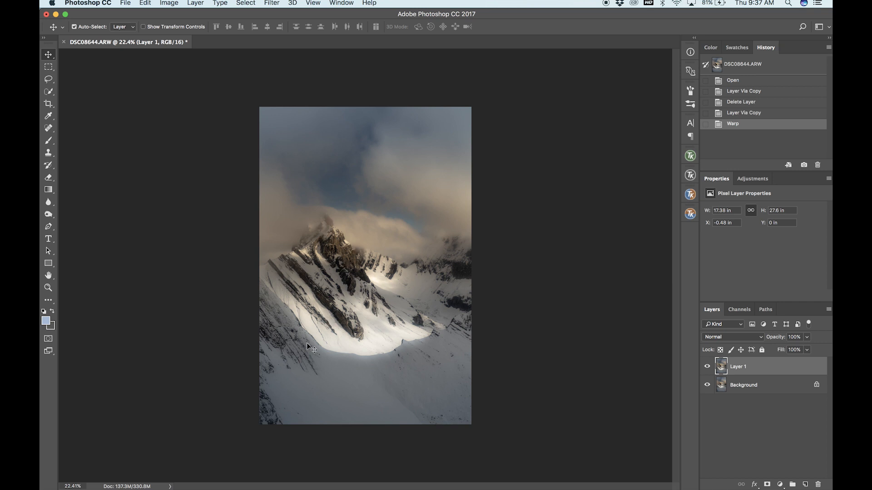
click(707, 367)
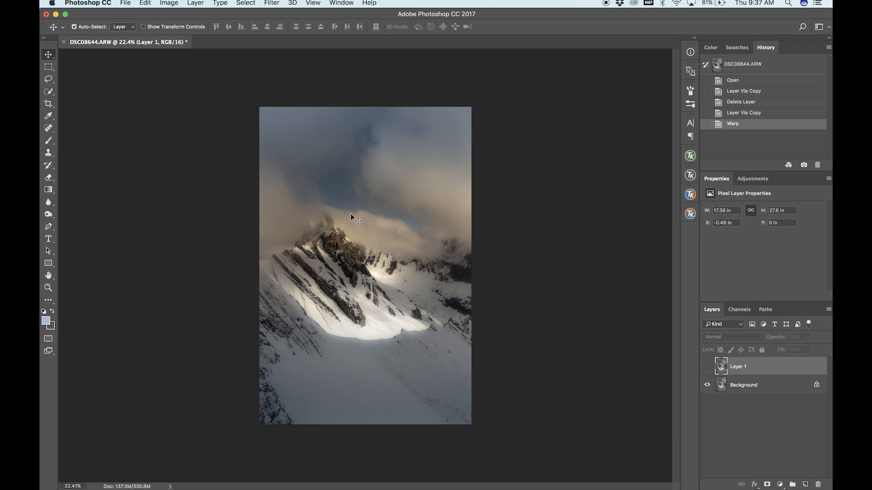
click(709, 369)
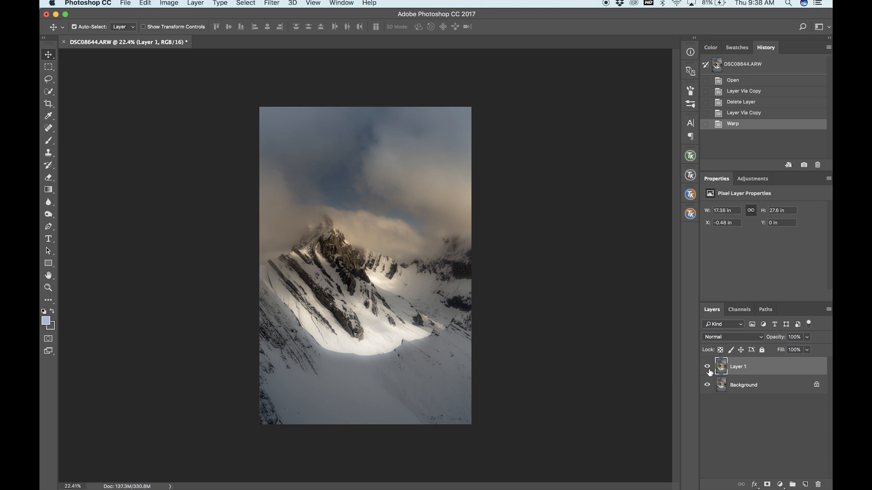
Stamp the visible image onto a new layer, then select its lower half from the snowy slope downward and start a Warp
key(super+shift+alt+e)
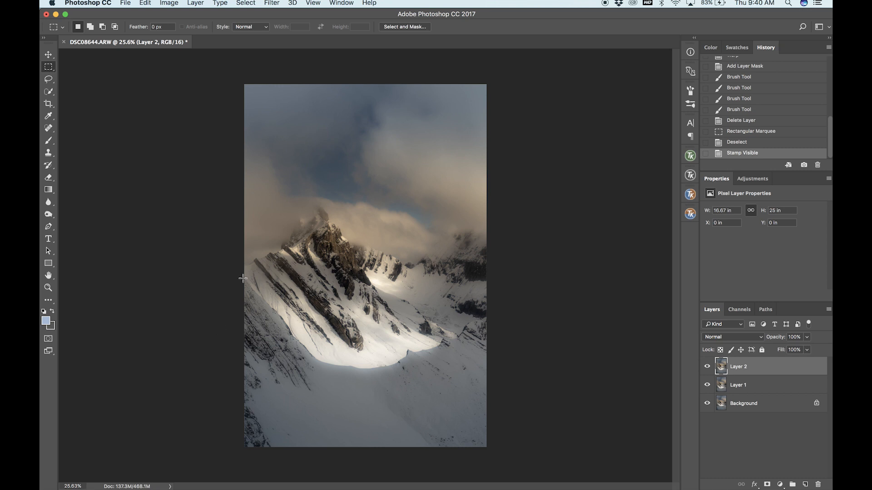
drag(246, 275, 505, 476)
click(146, 3)
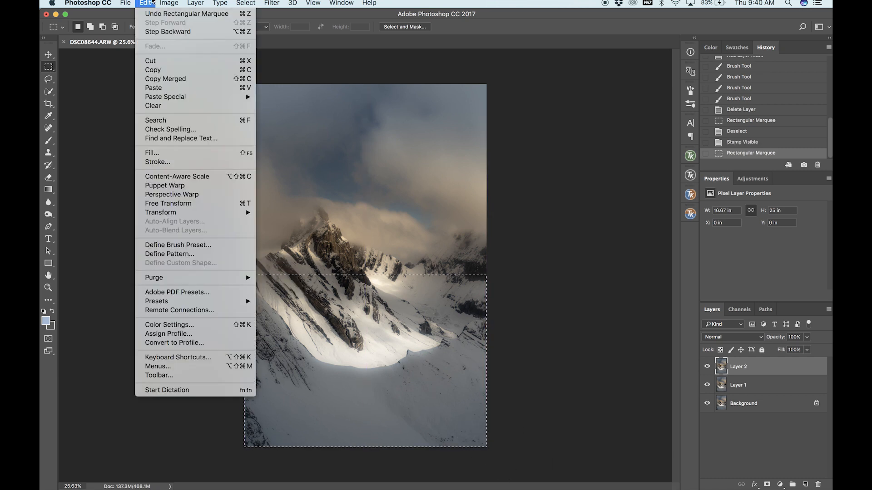
mouse_move(175, 212)
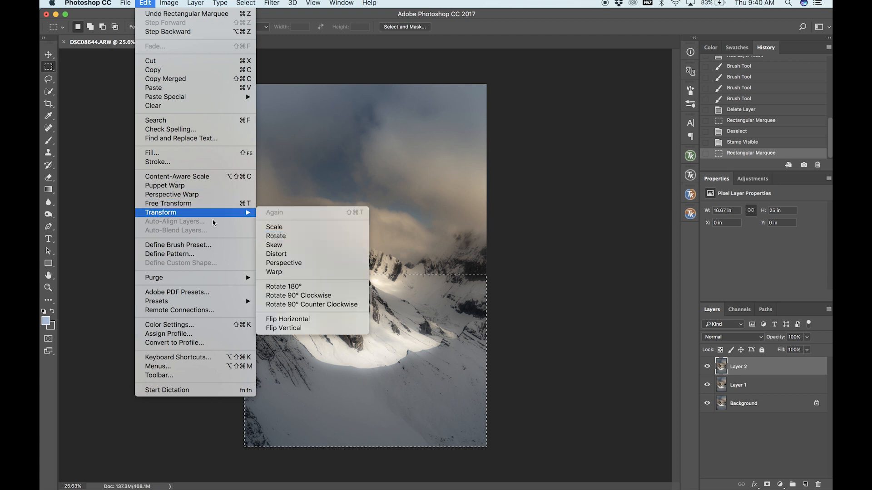
click(274, 272)
scroll(296, 290, down, 3)
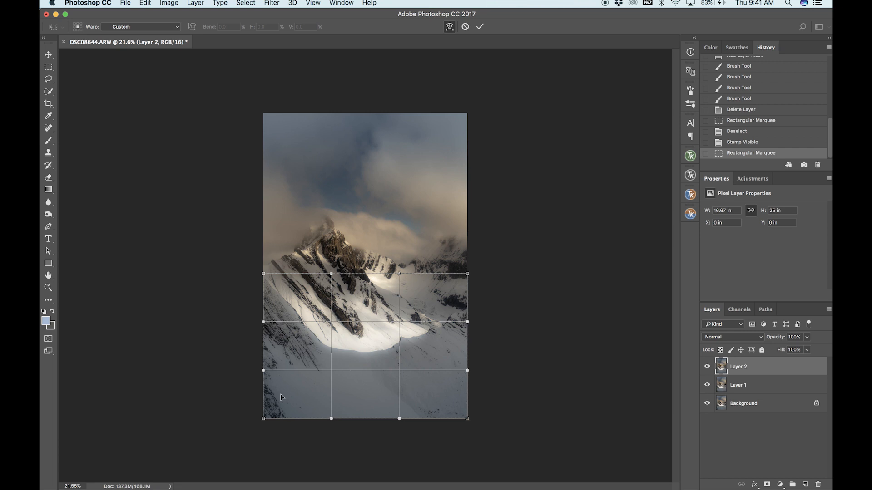
Bow the warp's bottom edge downward and ease its right side down, to a height of about 19.46 in
drag(331, 419, 333, 467)
drag(399, 418, 404, 473)
drag(466, 321, 470, 319)
drag(467, 371, 468, 382)
drag(419, 361, 422, 366)
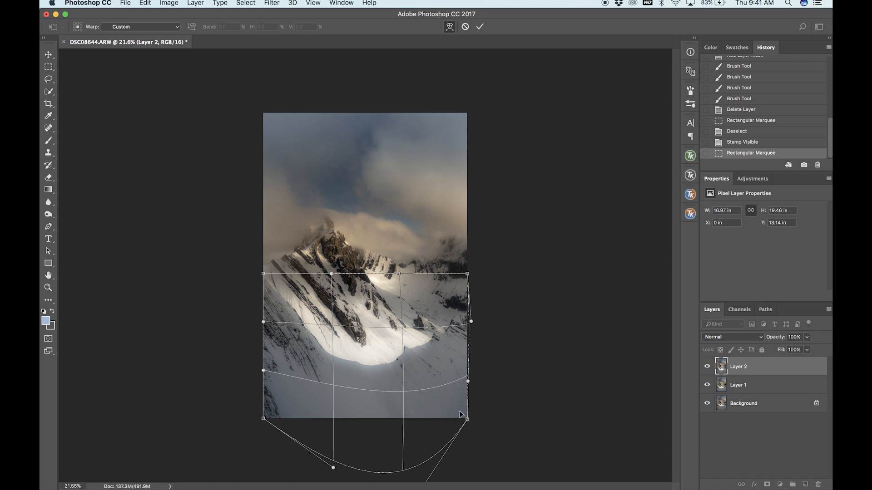
Undo the last warp adjustment and pull the bottom-right corner outward and down, to about 17.78 by 19.83 in
key(super+z)
drag(467, 419, 481, 431)
drag(440, 408, 438, 413)
drag(470, 339, 467, 341)
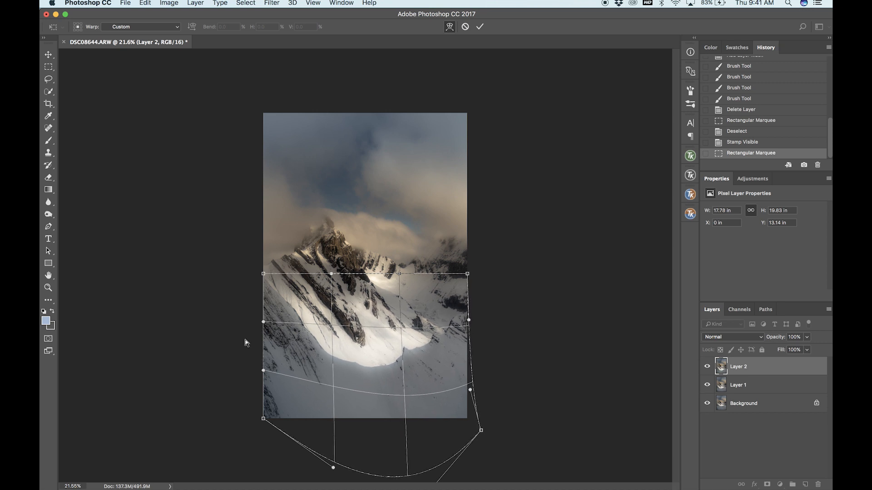
Push the lower left slope outward and stretch the warp's lower right part further down, to about 18.6 by 21.61 in
drag(302, 358, 278, 387)
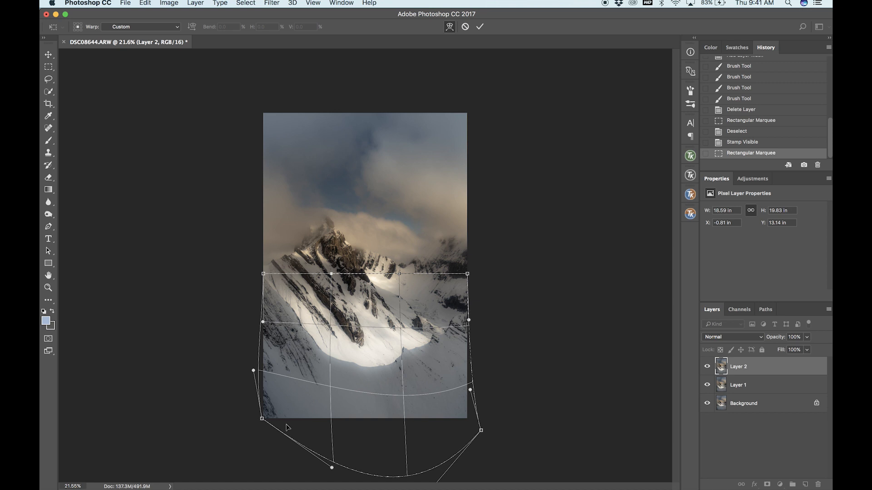
key(super+0)
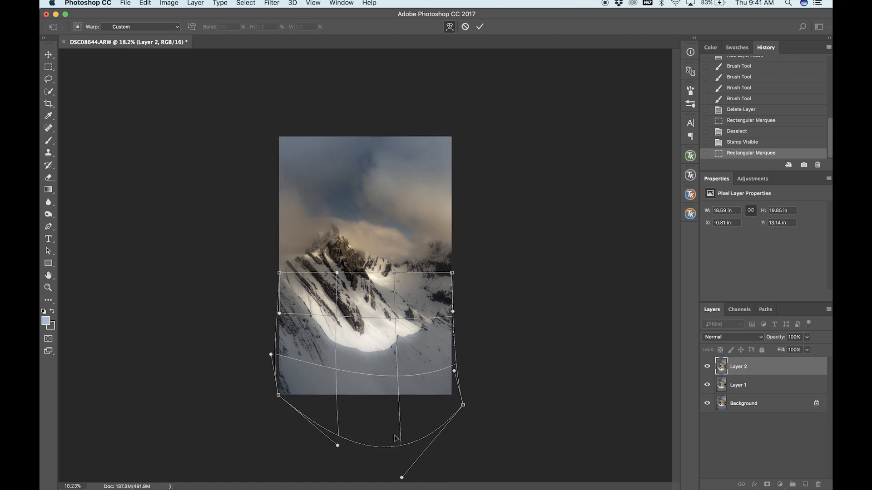
drag(400, 444, 401, 453)
drag(376, 381, 425, 394)
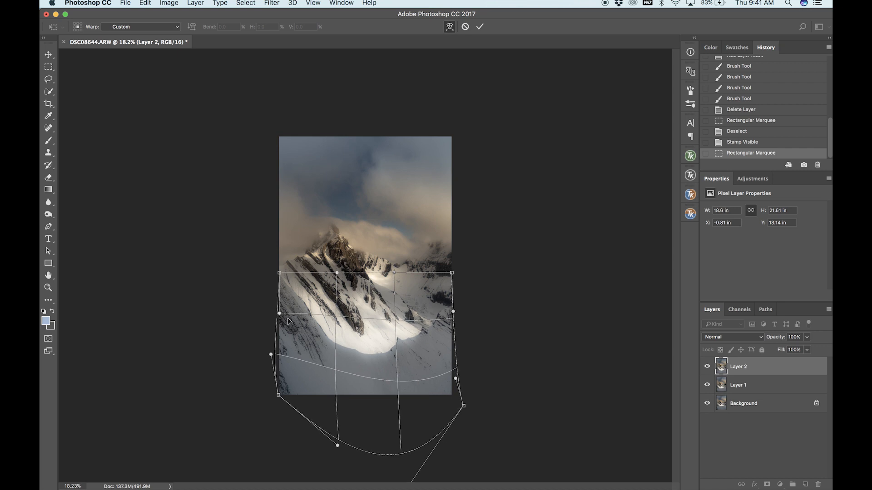
Pull the warp's upper left edge handle outward to a width of about 19 in, apply the warp and clear the selection
mouse_move(279, 314)
mouse_down()
mouse_move(266, 315)
mouse_move(279, 314)
mouse_up()
drag(279, 314, 266, 313)
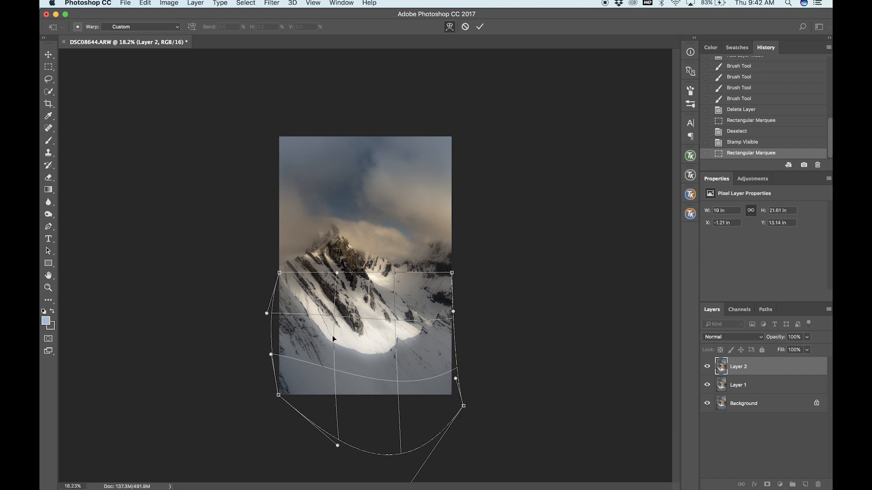
key(Return)
key(ctrl+d)
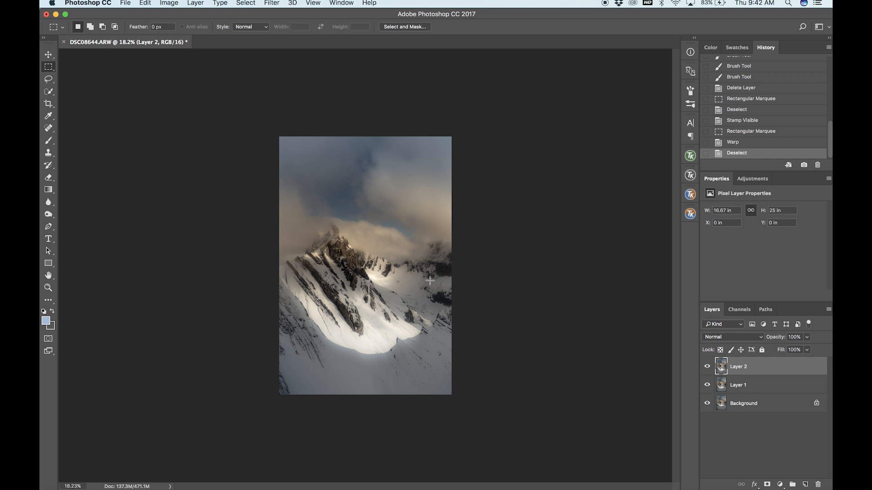
Compare the mountain image with the warped Layer 2 hidden and shown
scroll(430, 281, up, 3)
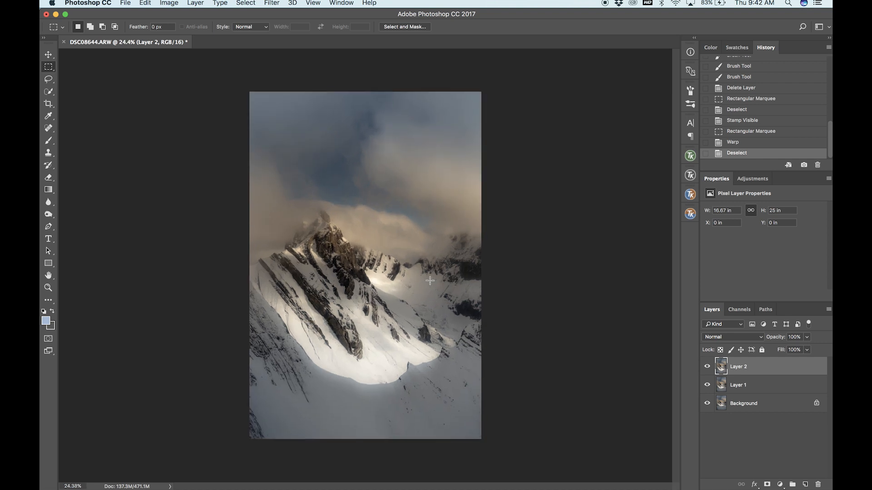
click(707, 369)
click(706, 368)
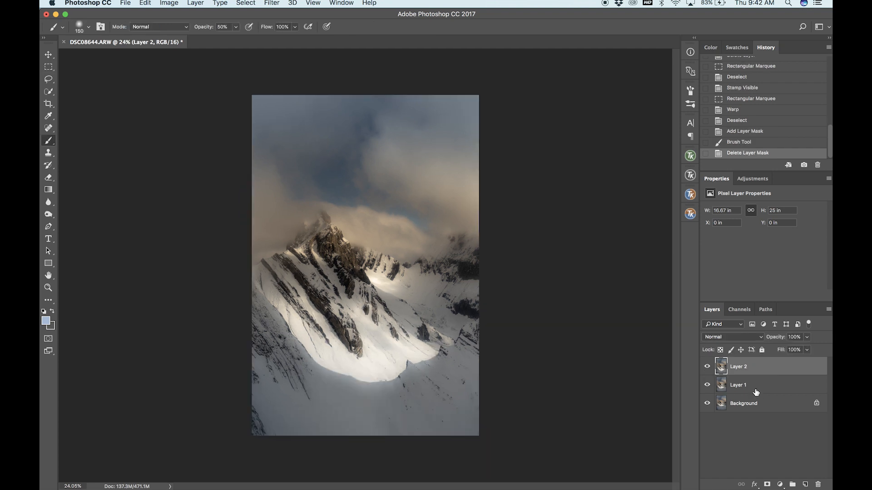
Group Layer 1 and Layer 2, and compare the image with the group hidden and shown
shift+click(735, 386)
key(super+g)
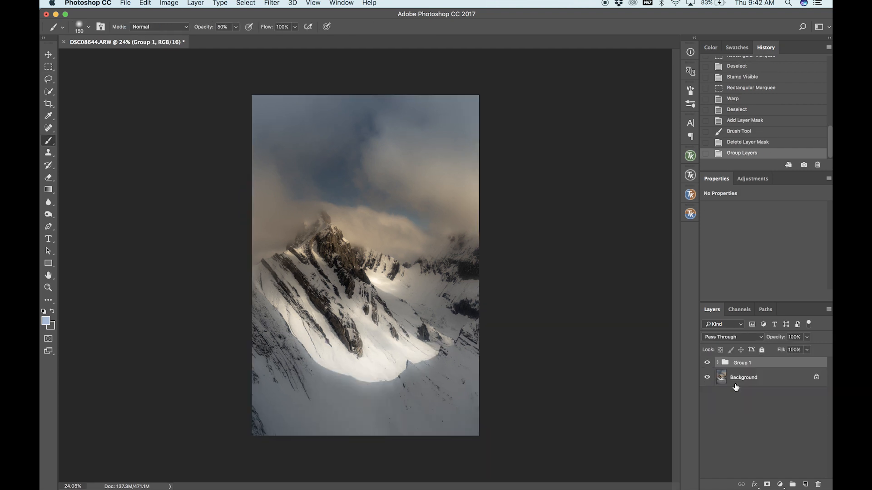
click(707, 363)
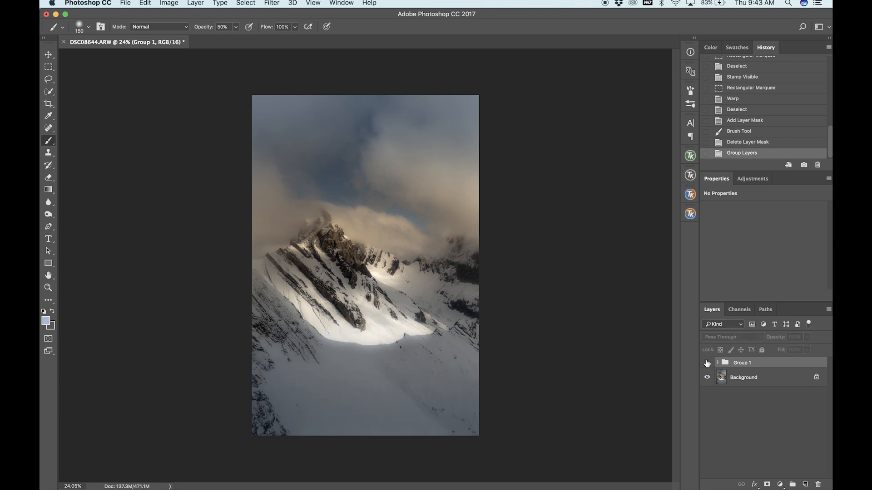
click(707, 363)
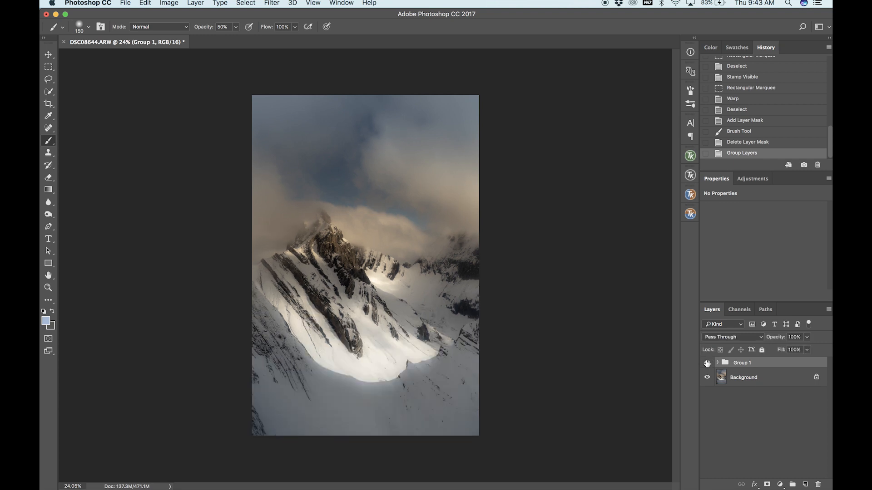
click(707, 363)
click(707, 364)
click(707, 363)
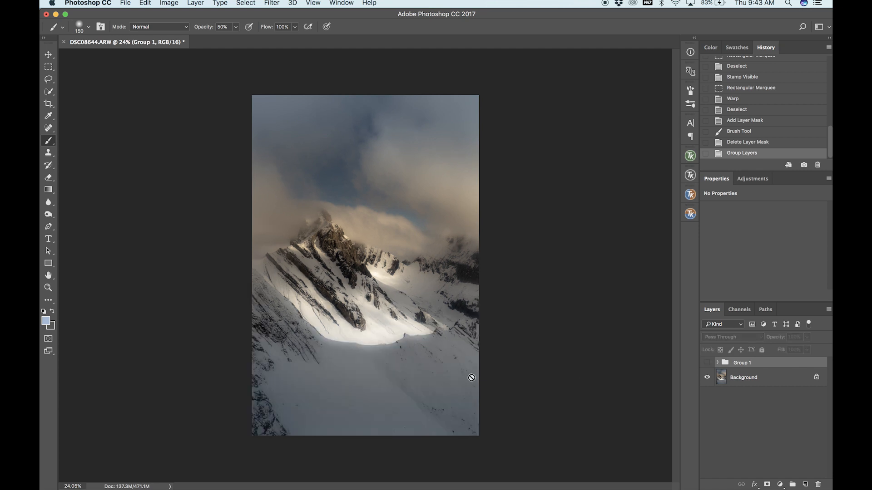
key(v)
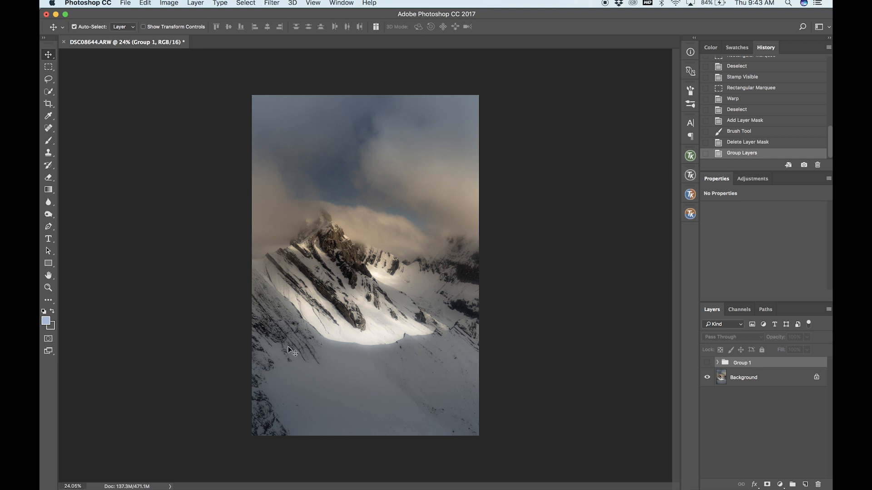
click(707, 363)
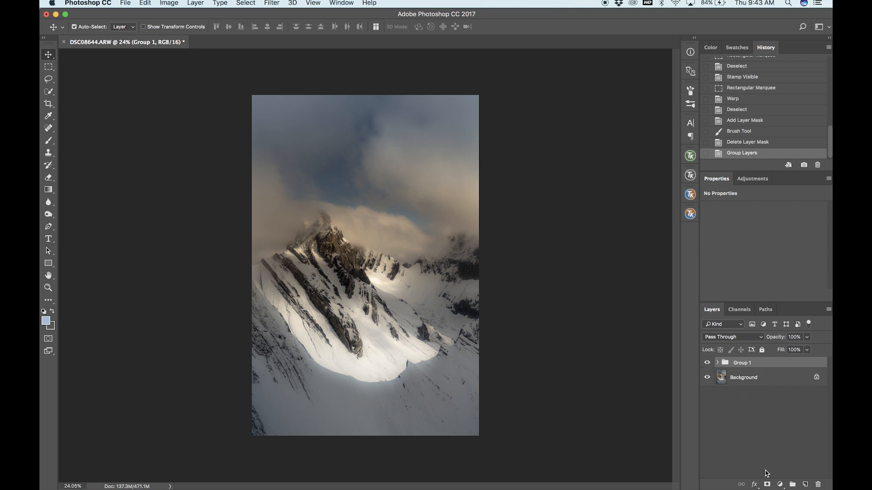
Add a layer mask to Group 1 and paint black on it at the lower left edge of the selected foreground
click(767, 484)
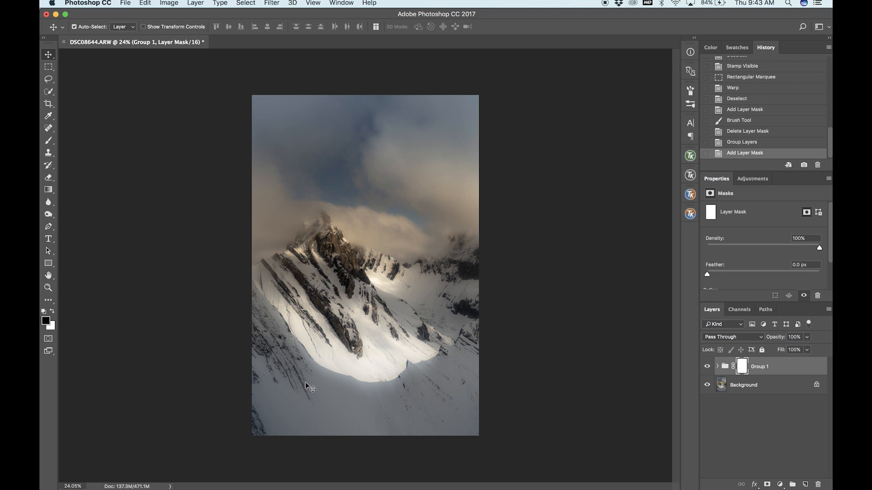
click(706, 368)
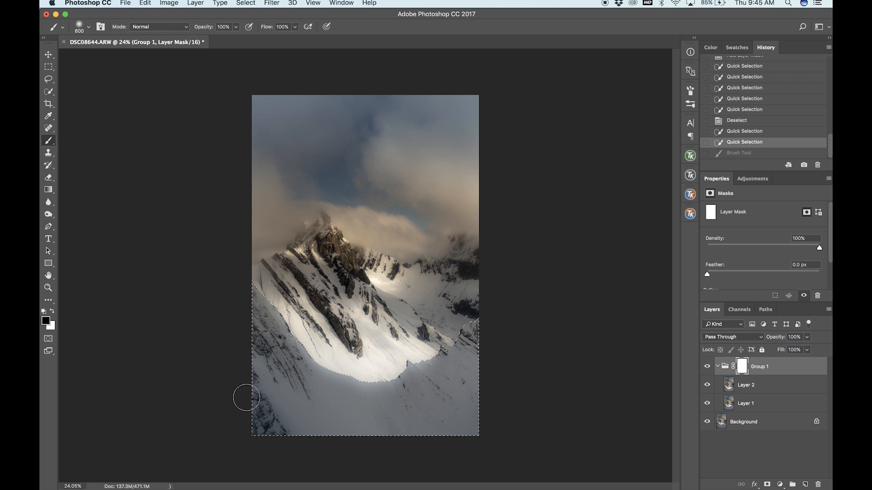
mouse_move(261, 393)
mouse_down()
mouse_move(305, 398)
mouse_move(262, 426)
mouse_up()
key(super+z)
drag(240, 359, 244, 358)
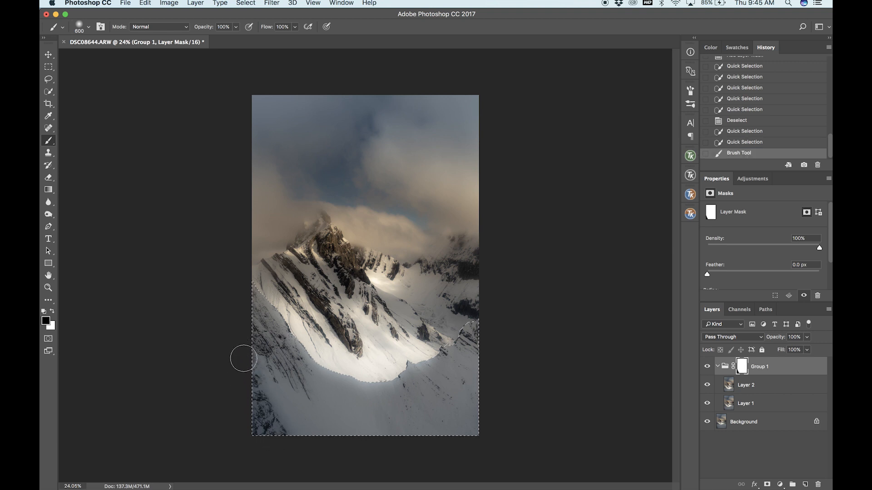
drag(296, 447, 299, 454)
Swap the brush colours, set the brush opacity to 20%, and paint on Group 1's mask over the lower left snow
key(x)
click(223, 27)
text(20)
key(Return)
mouse_move(287, 399)
mouse_down()
mouse_move(296, 422)
mouse_move(276, 389)
mouse_move(313, 437)
mouse_move(273, 391)
mouse_move(309, 408)
mouse_up()
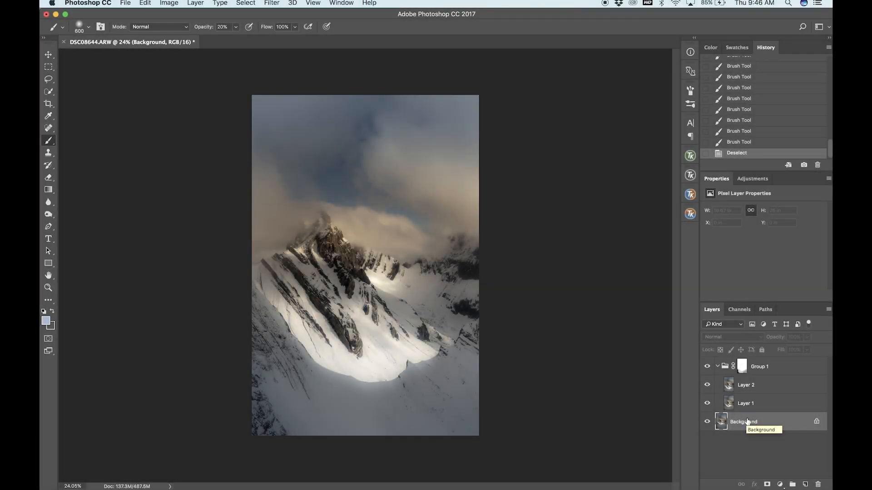
Duplicate the Background, move the copy above Group 1, and compare the image with the copy hidden and shown
key(ctrl+j)
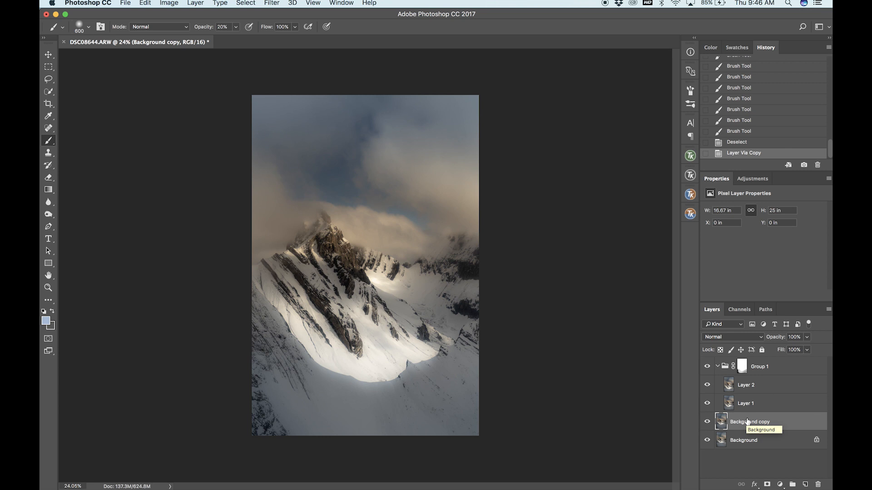
drag(746, 422, 742, 358)
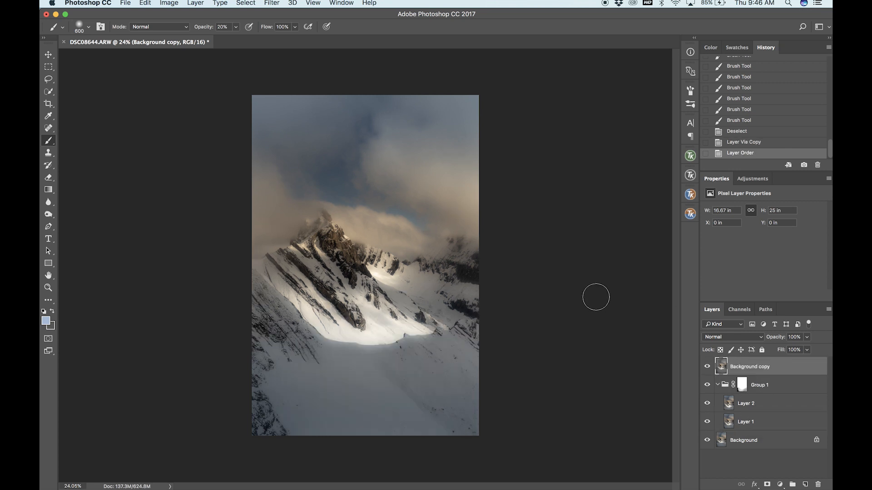
key(v)
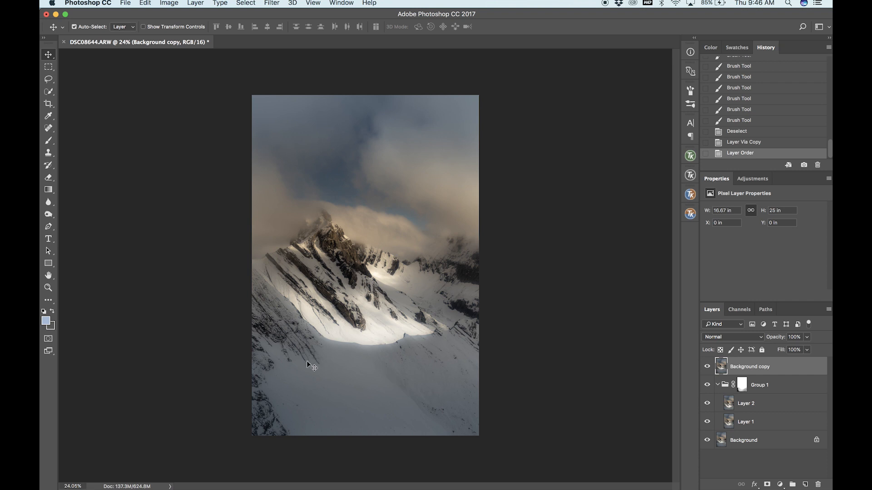
click(707, 367)
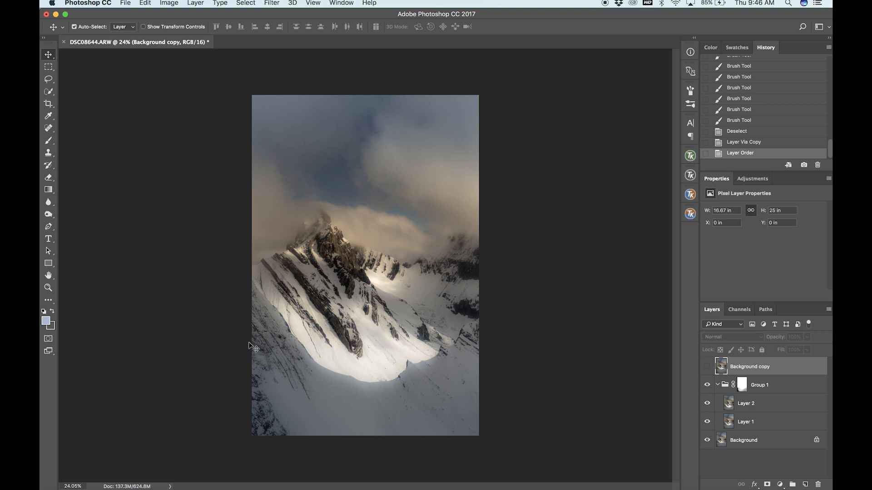
click(707, 367)
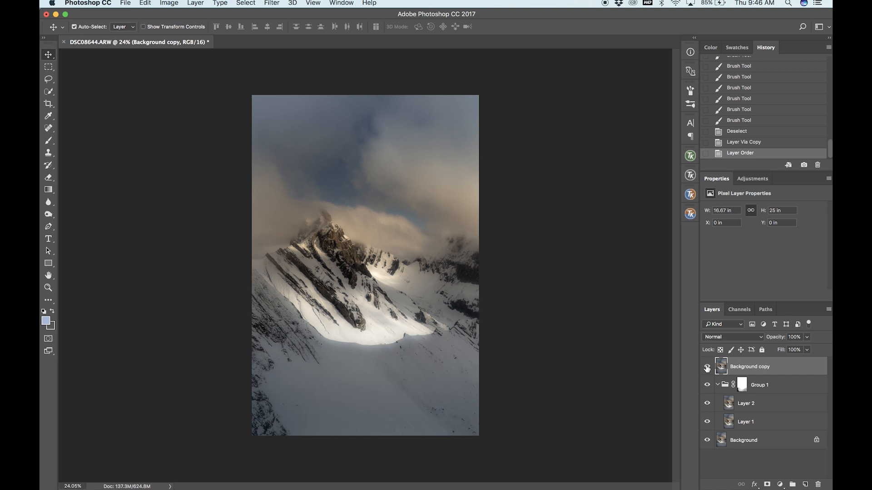
Set the Background copy's opacity to 50% and shift it down to Y 2.08 in, overlaying it on the warped mountain
click(781, 339)
text(50)
key(Return)
drag(338, 263, 369, 295)
drag(378, 281, 373, 286)
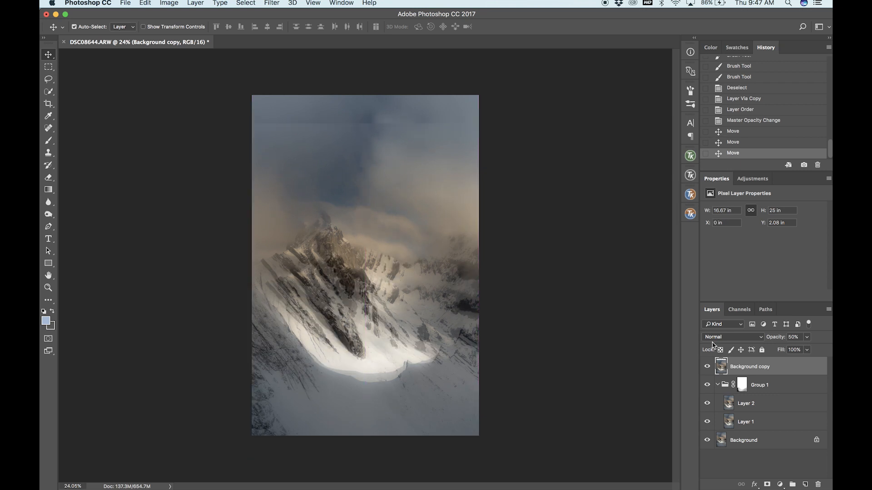
Restore the Background copy to full opacity and move Group 1 above it in the layer order
drag(779, 338, 802, 339)
drag(762, 385, 762, 371)
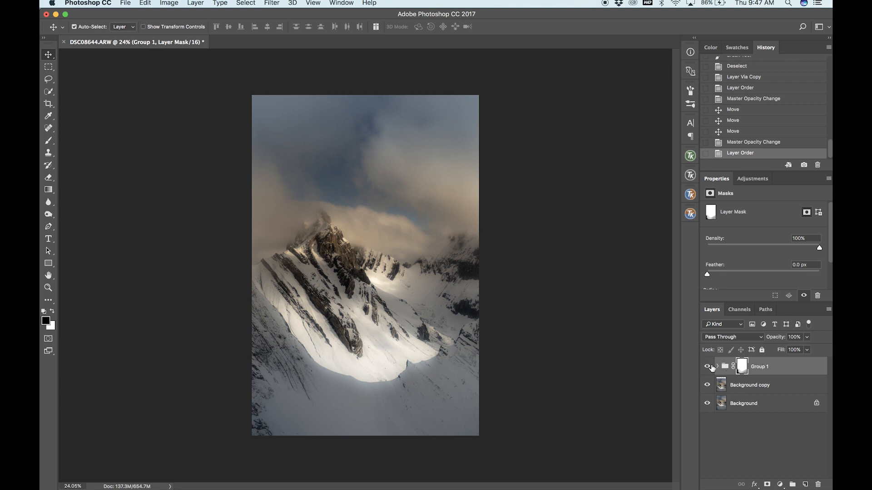
click(717, 367)
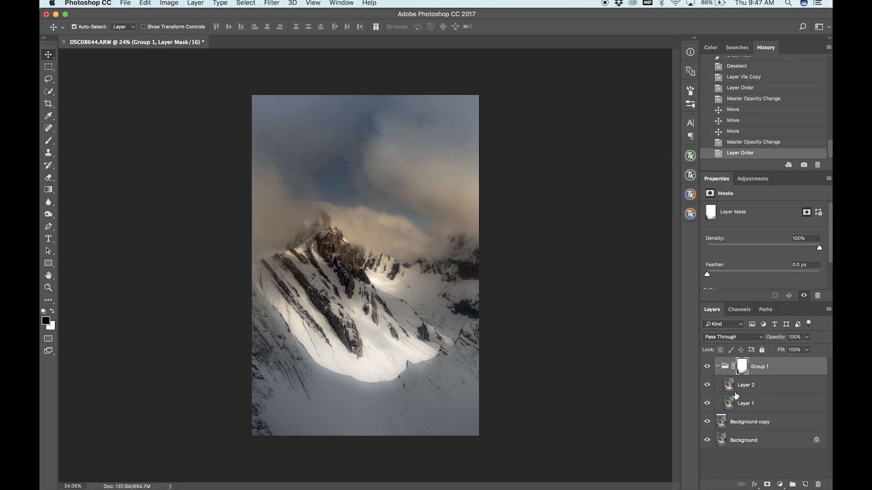
click(717, 367)
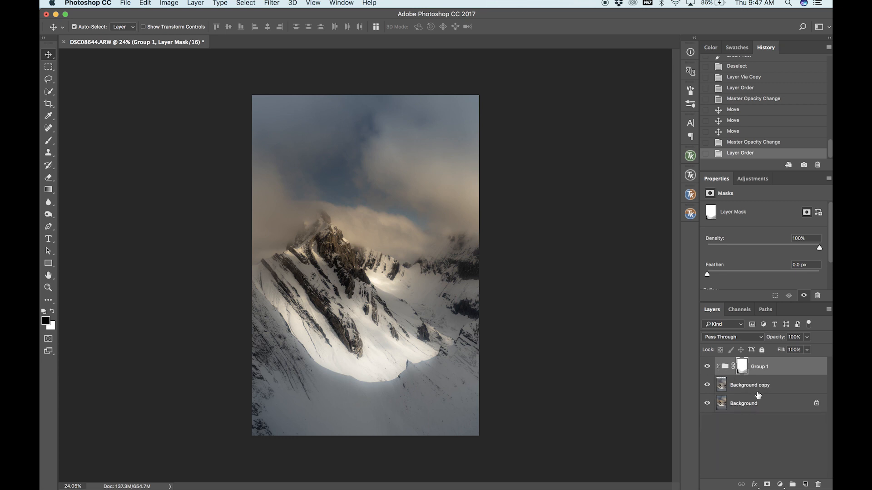
Place Group 1 inside a new group and hide that group to view the shifted Background copy
key(ctrl+g)
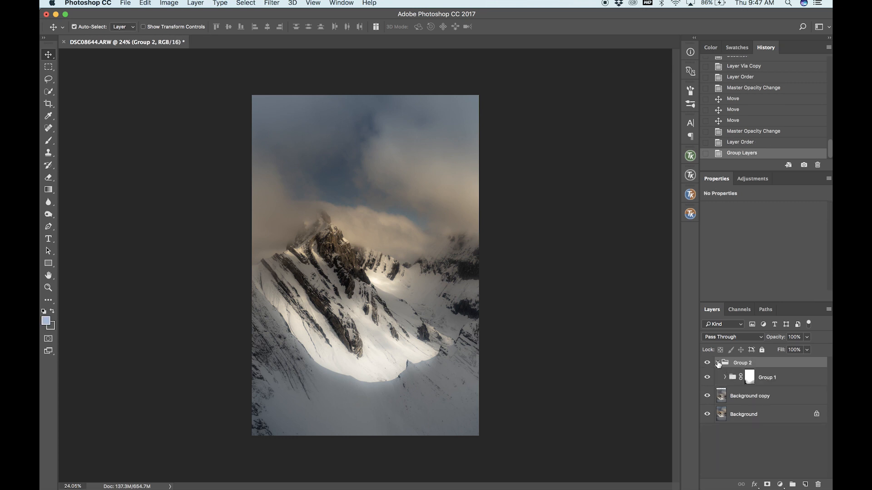
click(718, 363)
click(718, 363)
click(717, 363)
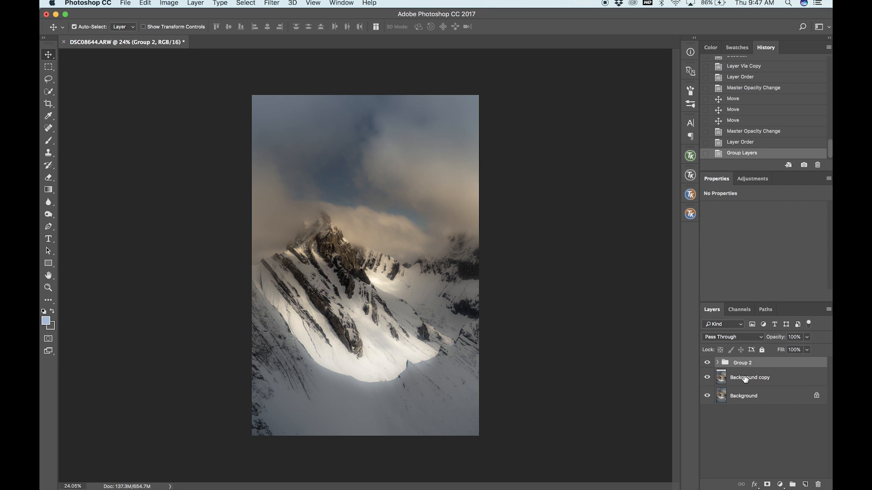
click(707, 362)
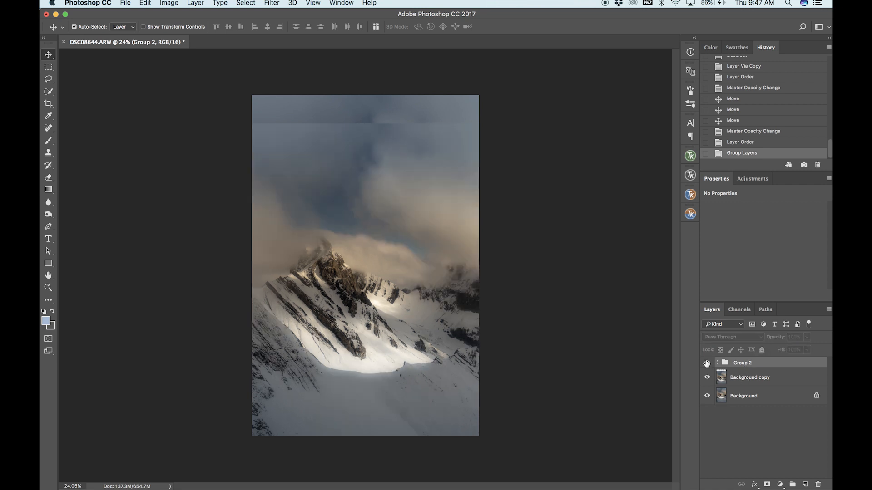
Show Group 2, add a white layer mask to it, and compare the image with the group hidden and shown
click(706, 362)
click(707, 362)
click(706, 363)
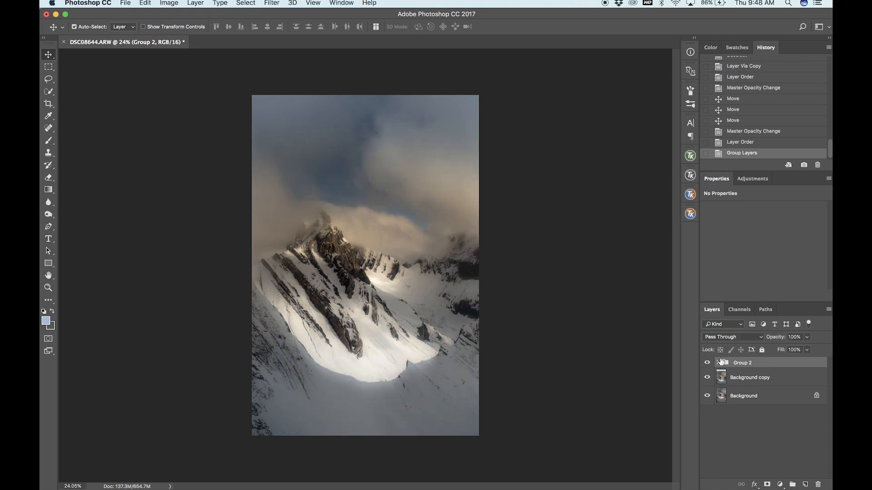
click(767, 485)
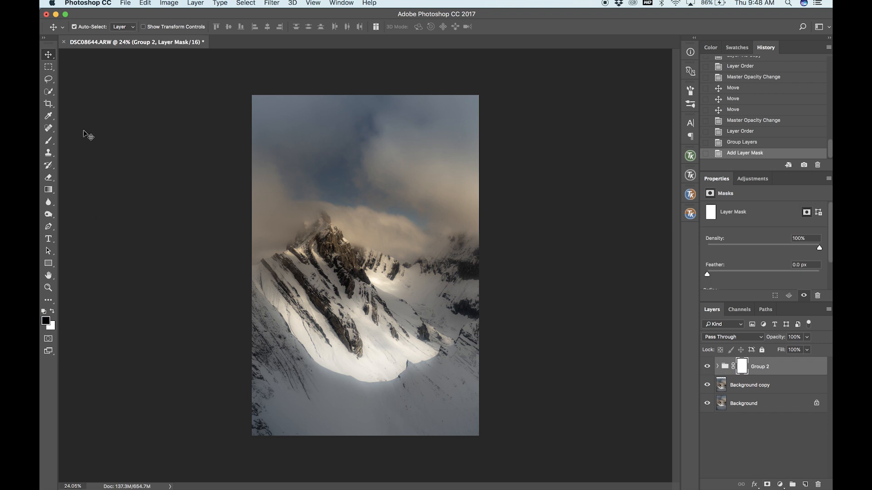
click(707, 366)
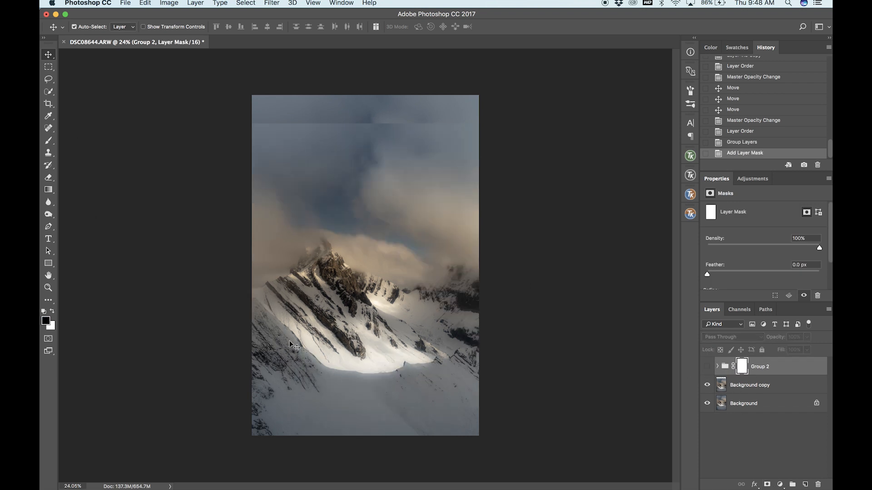
click(706, 366)
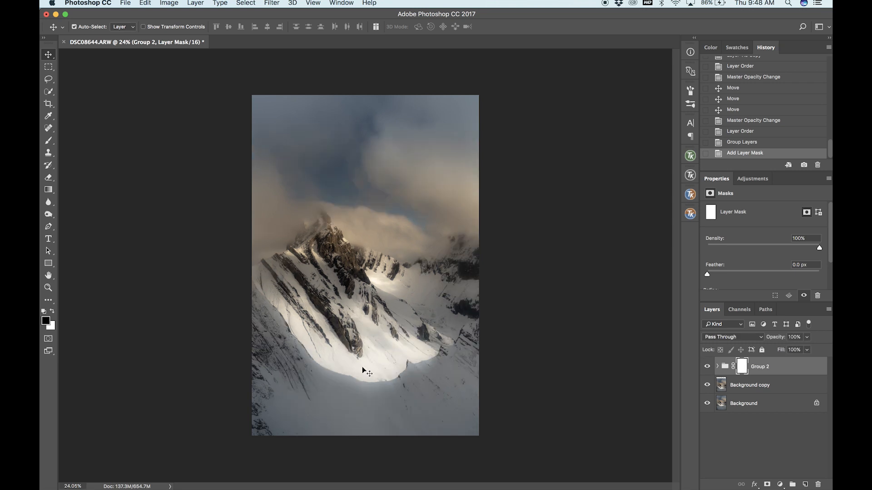
Expand Group 2 and use Quick Selection on Layer 2 to select the shaded foreground slope below the sunlit snow
key(b)
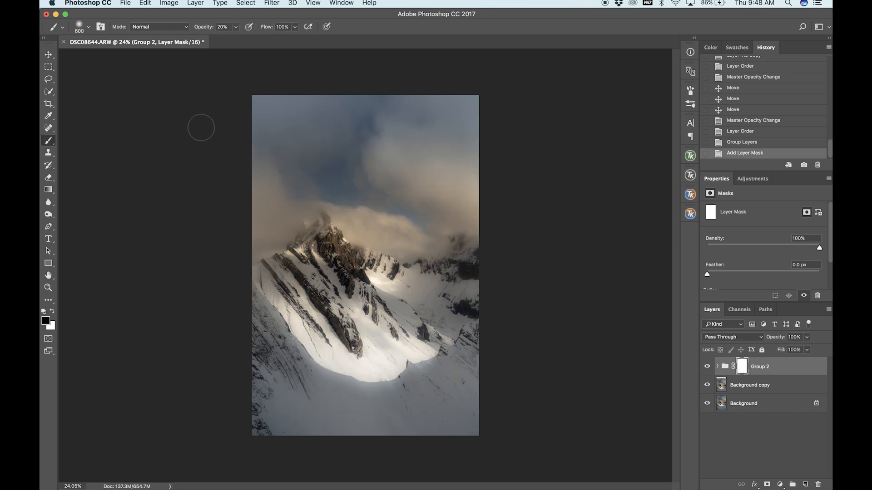
key(Return)
click(719, 368)
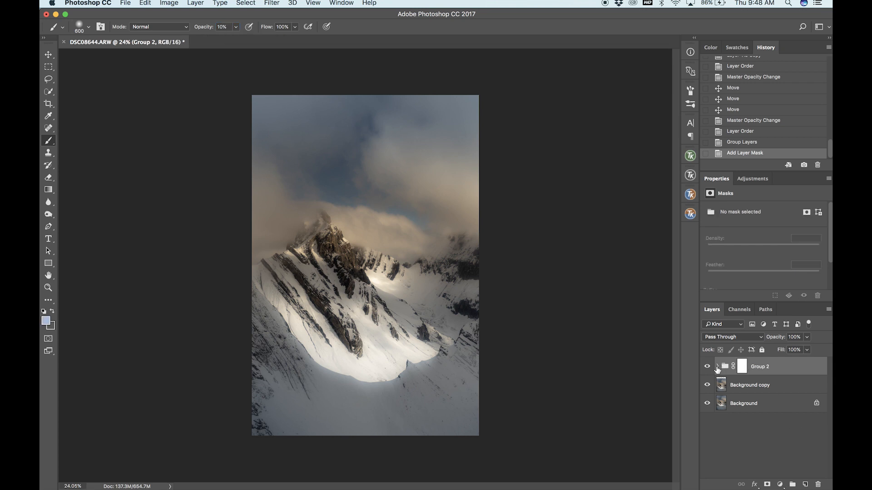
click(717, 368)
click(725, 385)
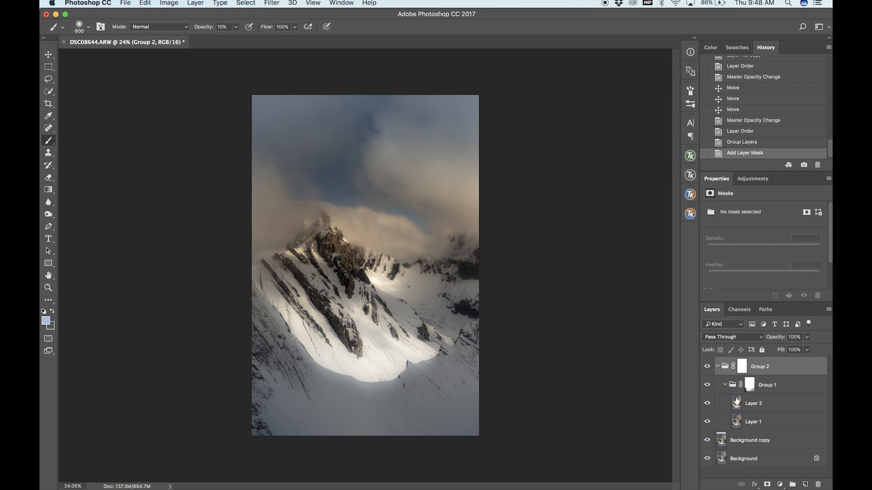
click(736, 401)
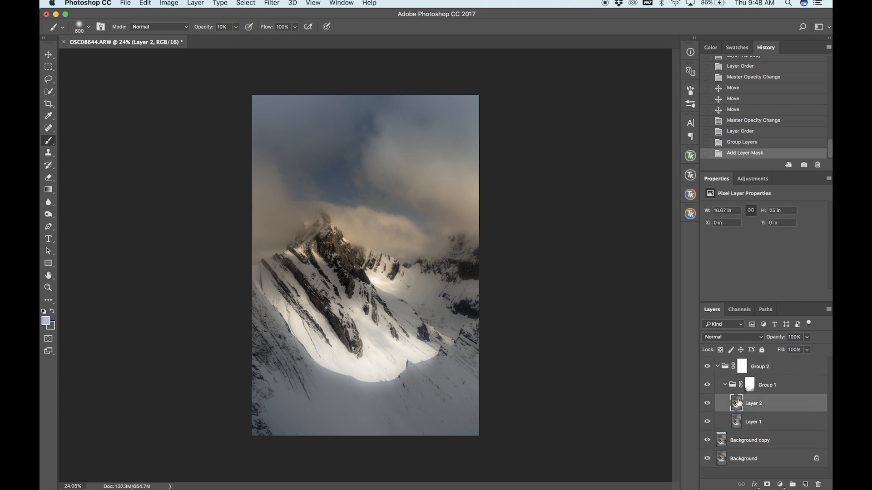
click(49, 92)
drag(287, 390, 345, 404)
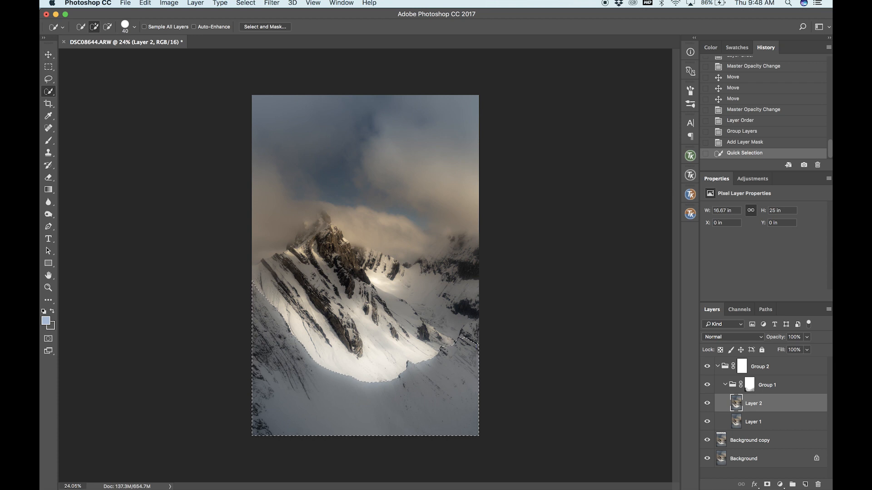
Paint black on Group 2's mask over the selected left foreground slope with a 300 px brush at 100% opacity, and deselect
click(717, 367)
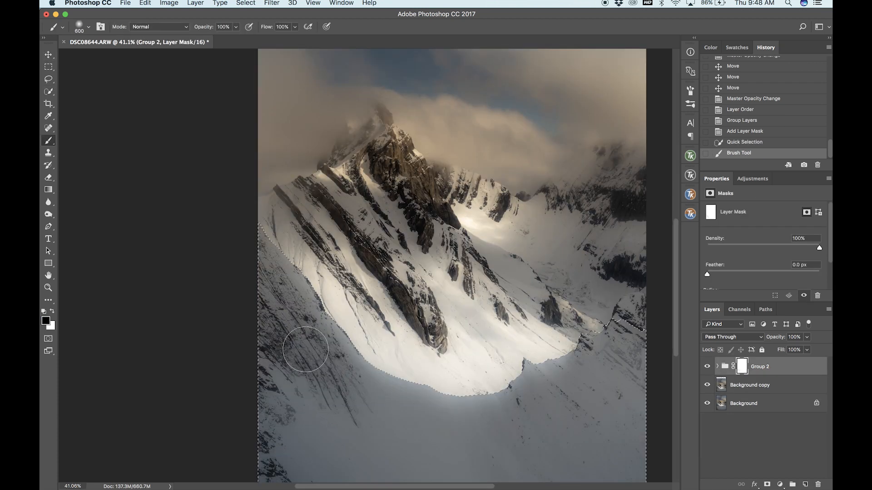
key(bracketleft)
key(bracketleft)
key(bracketleft)
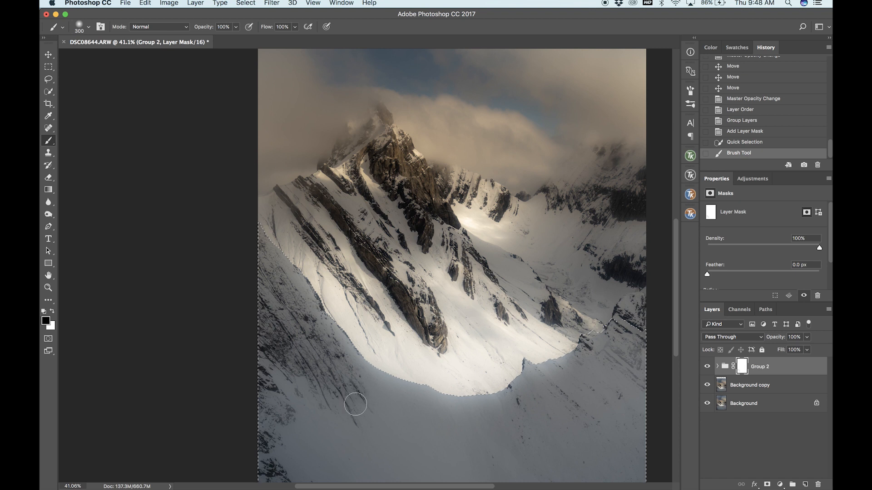
drag(353, 389, 343, 383)
mouse_move(344, 383)
mouse_down()
mouse_move(337, 374)
mouse_move(357, 385)
mouse_move(309, 361)
mouse_move(317, 395)
mouse_move(292, 380)
mouse_move(291, 352)
mouse_move(304, 364)
mouse_move(295, 353)
mouse_move(305, 346)
mouse_up()
mouse_move(357, 368)
mouse_down()
mouse_move(339, 362)
mouse_move(361, 380)
mouse_move(322, 343)
mouse_move(343, 347)
mouse_move(269, 335)
mouse_move(286, 344)
mouse_move(285, 314)
mouse_move(293, 314)
mouse_move(252, 294)
mouse_move(270, 289)
mouse_move(286, 304)
mouse_move(291, 342)
mouse_move(261, 272)
mouse_move(268, 294)
mouse_up()
key(super+z)
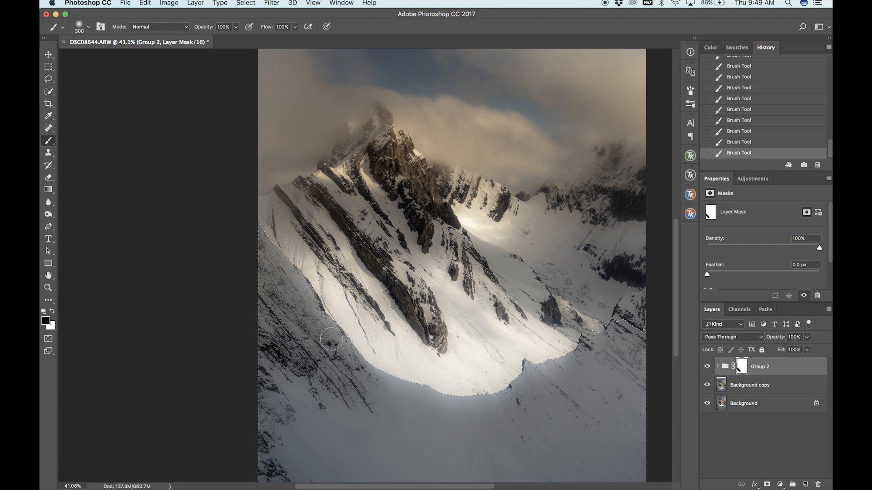
scroll(392, 410, down, 3)
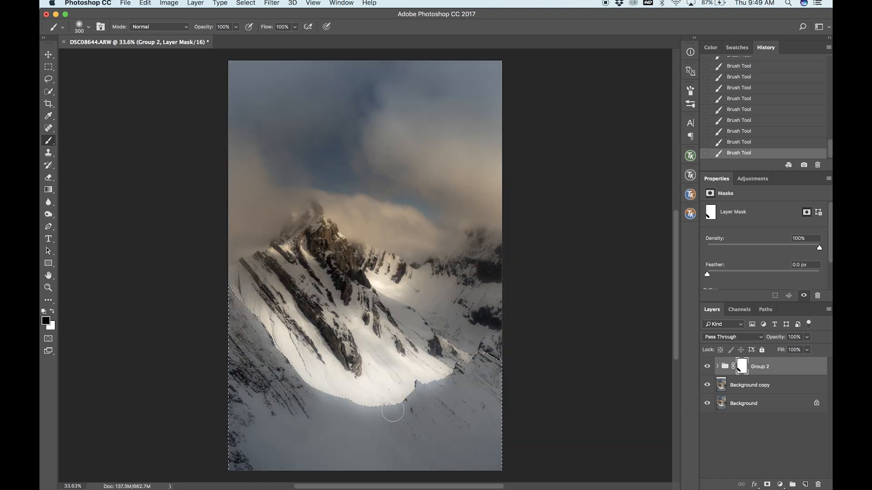
key(super+d)
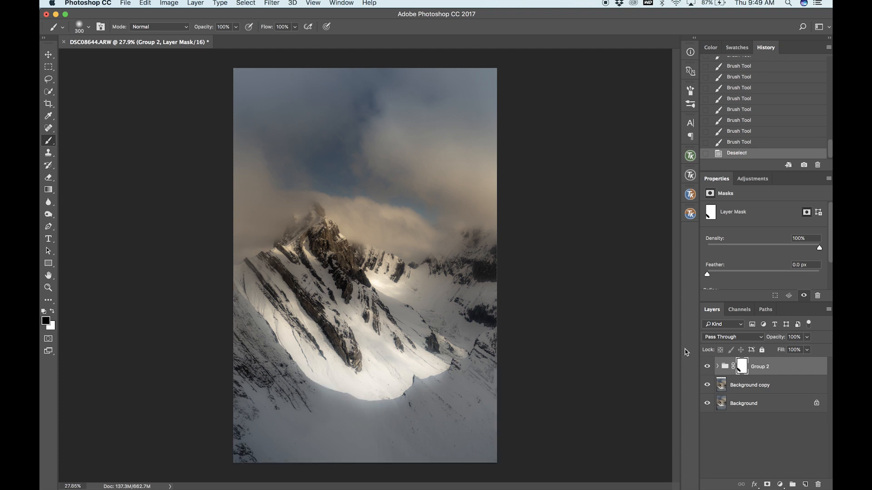
Stamp the visible image to a new layer, hide Group 2 and Background copy, and compare the stamp with the original Background
click(705, 387)
key(super+alt+shift+e)
click(707, 385)
click(707, 403)
click(707, 421)
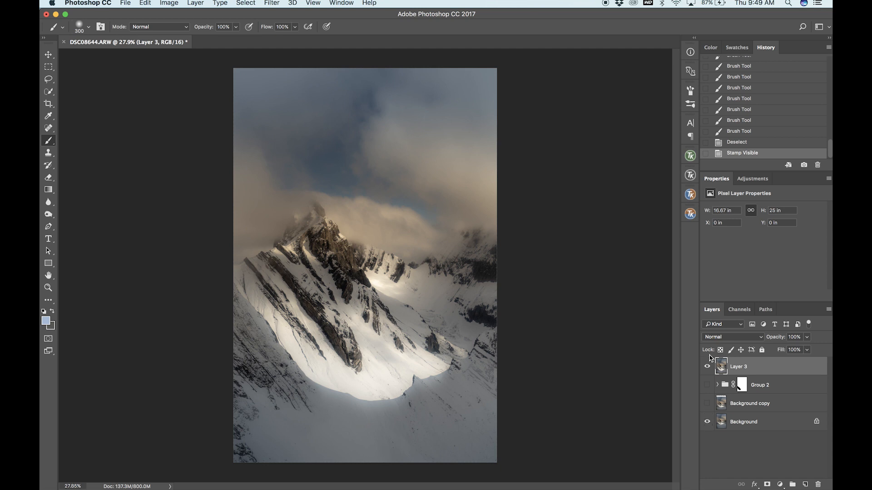
click(707, 366)
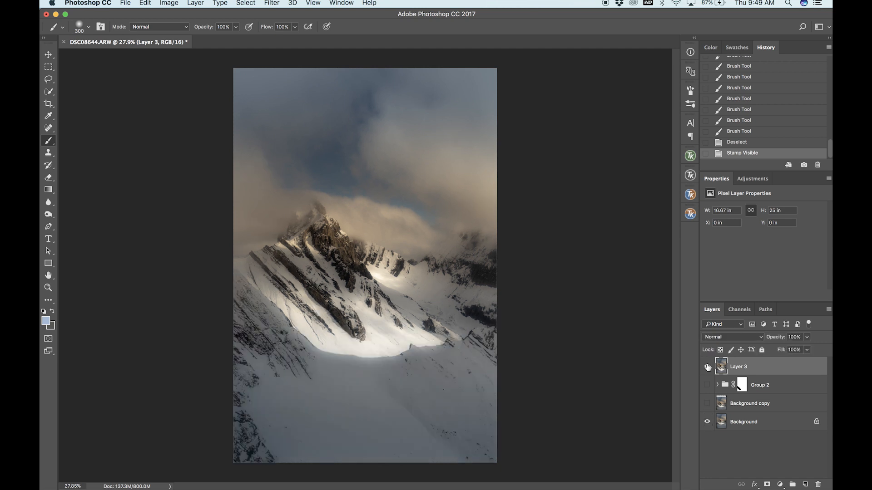
click(707, 367)
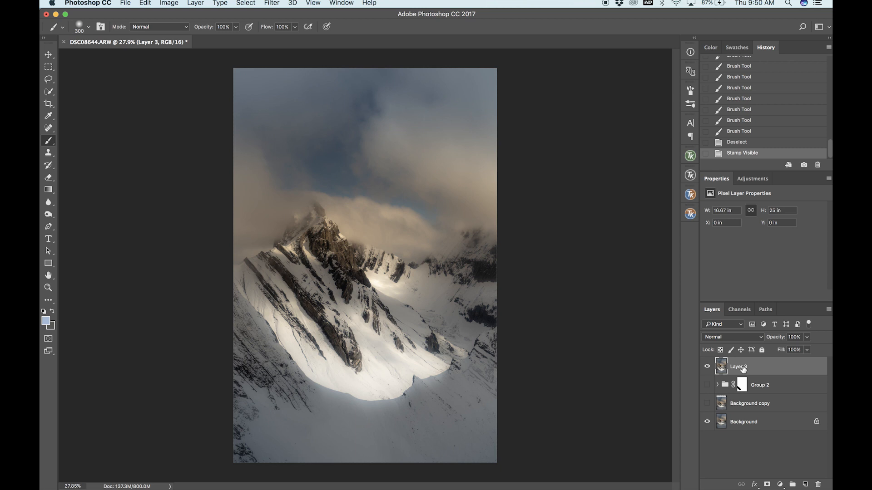
Duplicate Layer 3 and warp the copy, pulling its upper edge above the peak up to about Y -2.7 in
key(ctrl+j)
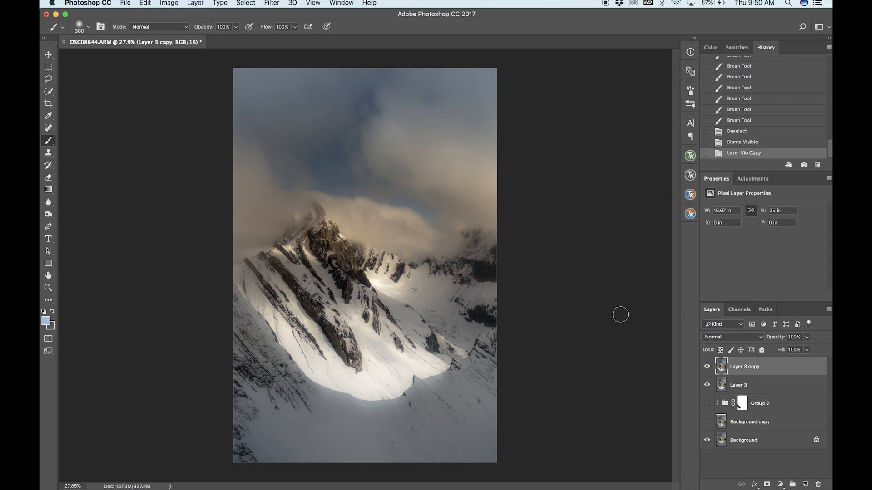
key(v)
scroll(212, 110, down, 1)
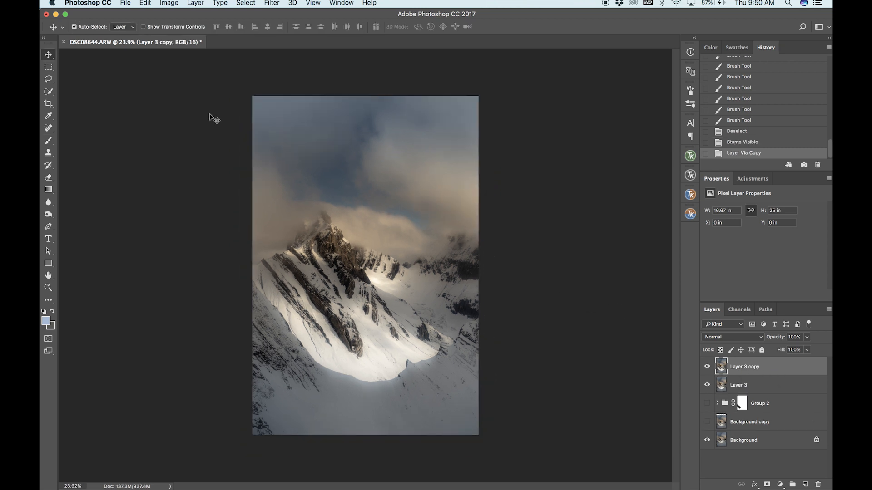
click(143, 3)
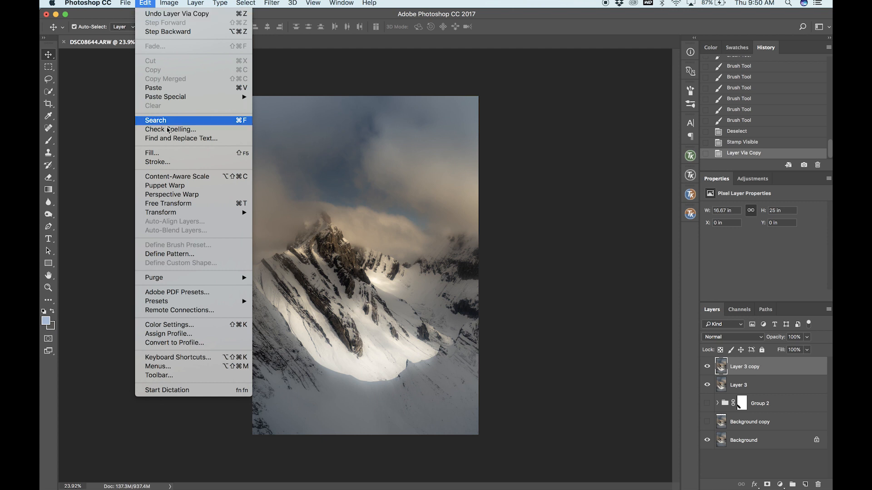
mouse_move(239, 213)
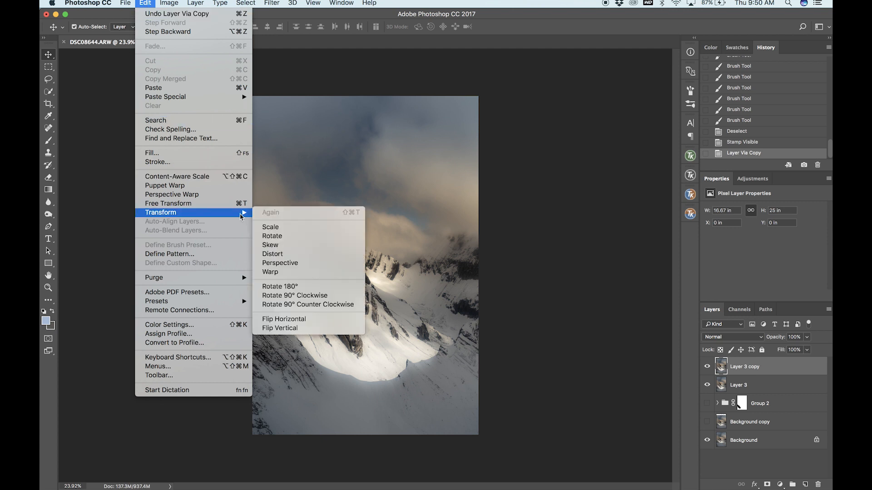
click(273, 271)
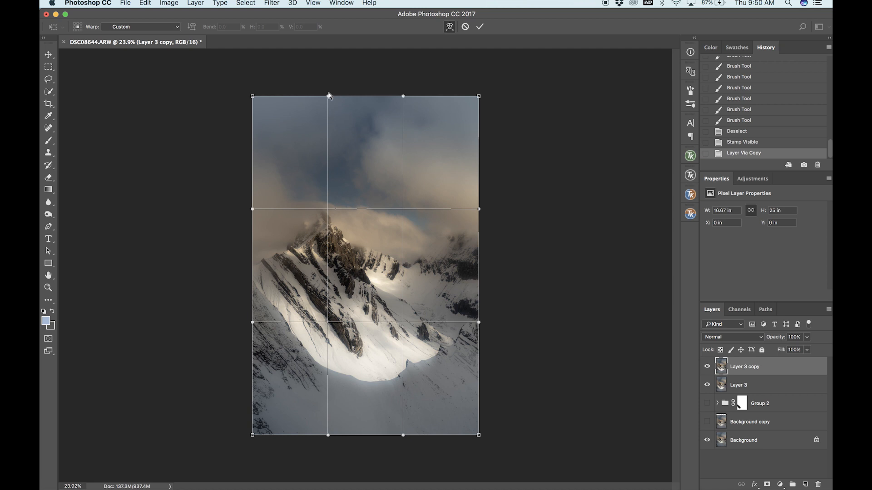
drag(329, 94, 328, 60)
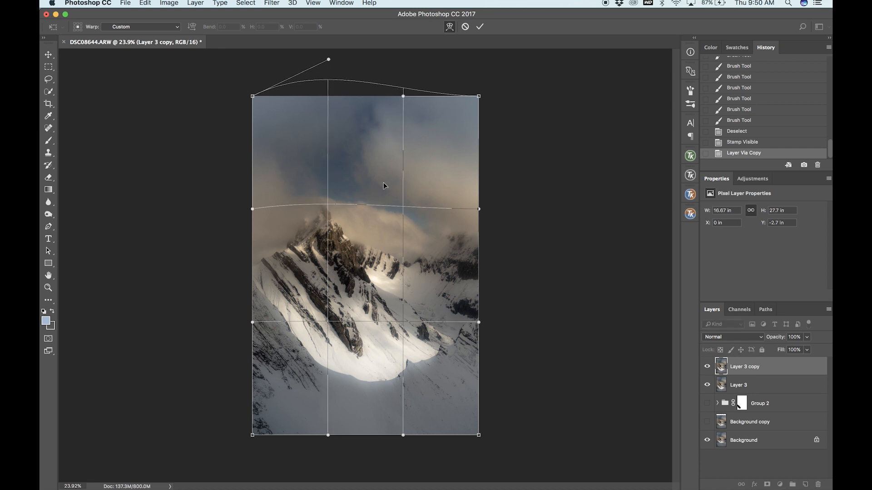
Refine the warp mesh around the peak and left edge, apply it, and compare the copy hidden and shown over Layer 3
drag(402, 208, 397, 209)
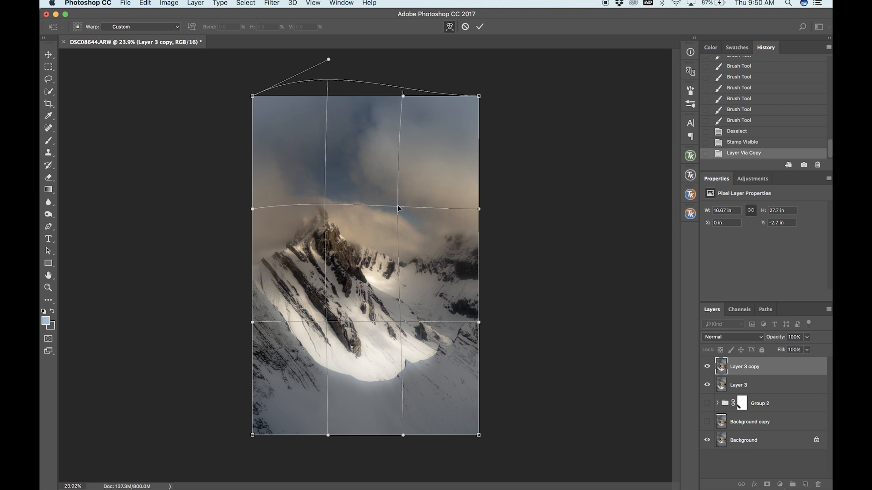
drag(292, 204, 296, 205)
drag(399, 208, 394, 208)
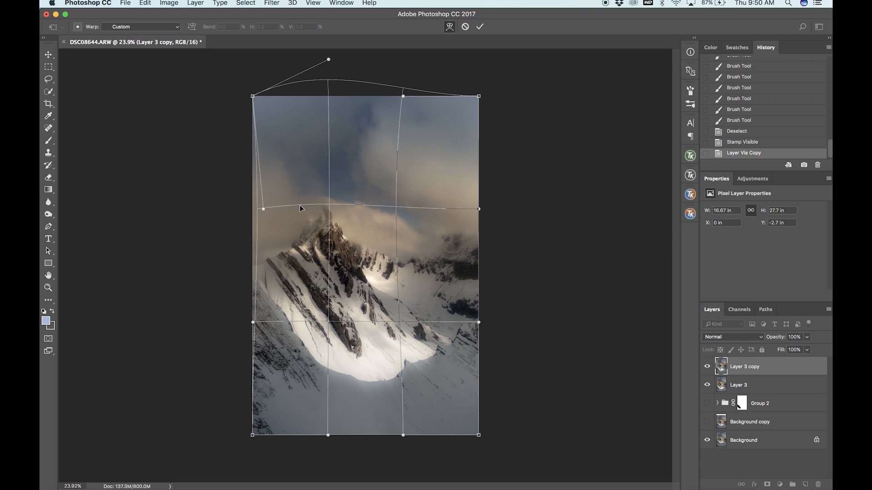
drag(300, 208, 302, 207)
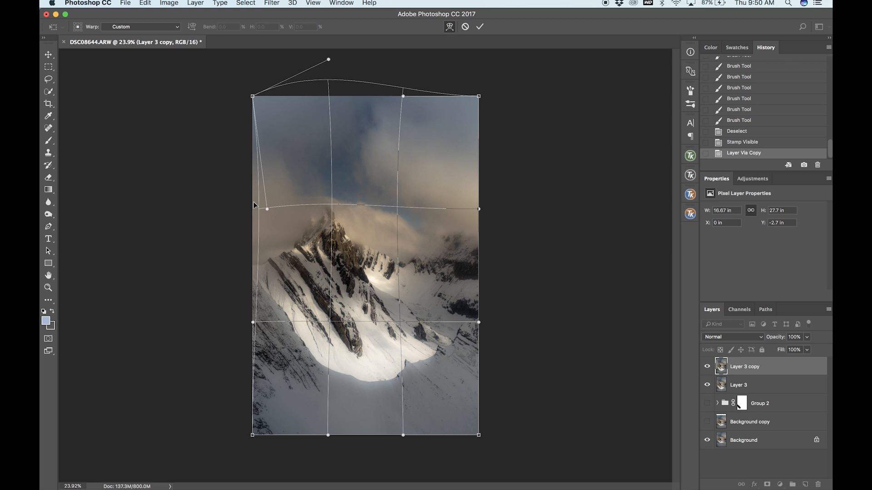
drag(259, 209, 252, 209)
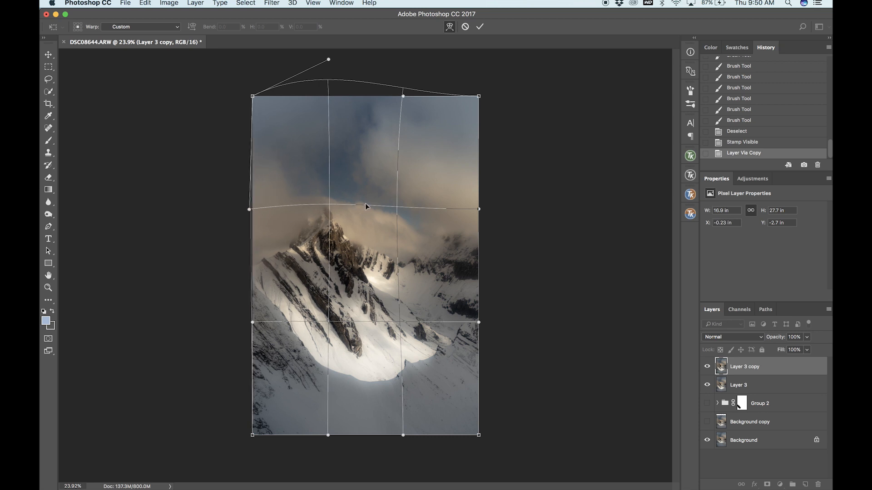
drag(330, 82, 328, 77)
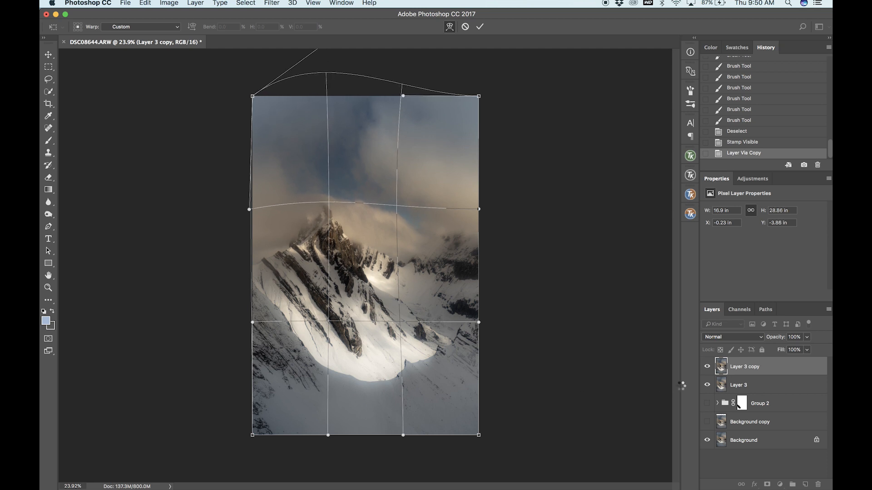
key(Return)
click(707, 367)
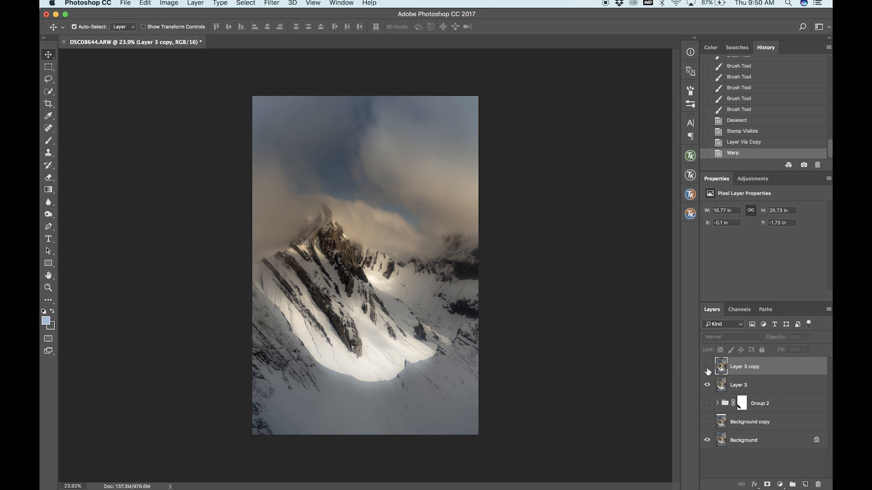
click(707, 368)
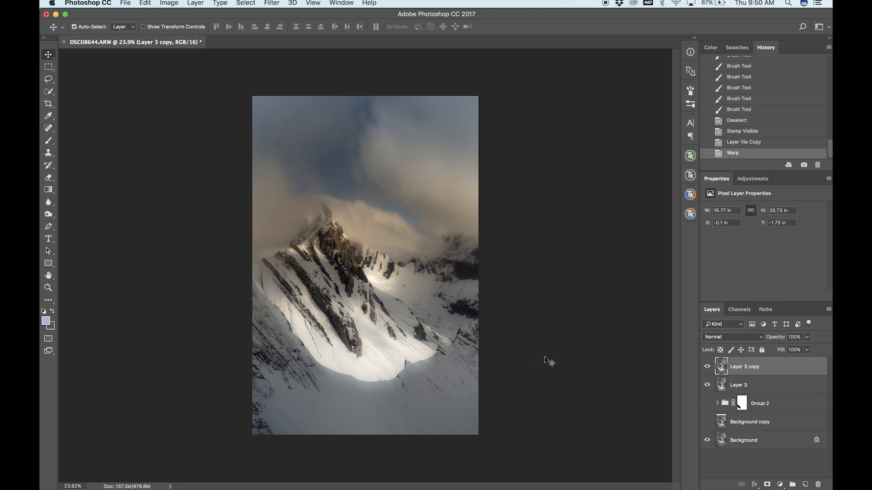
Stamp the warped result to another new layer, hide Layer 3 and its copy, and compare the new stamp with the Background
click(708, 385)
key(super+alt+shift+e)
click(708, 386)
click(707, 366)
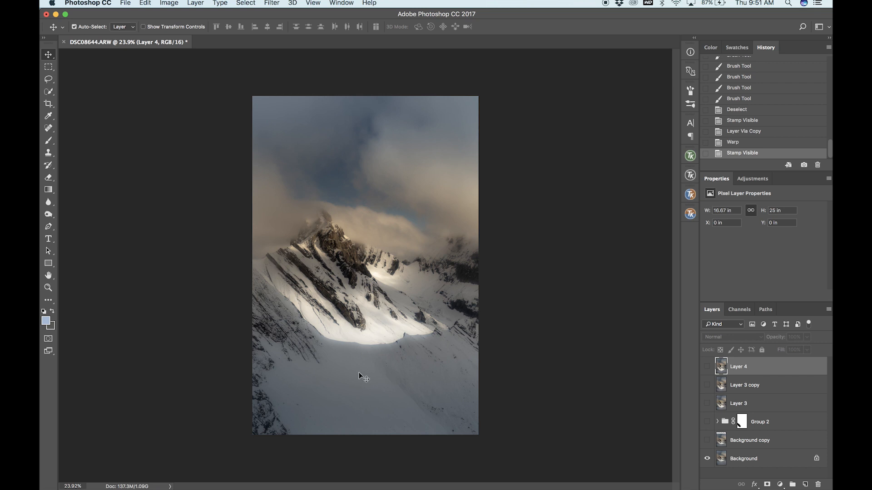
click(707, 366)
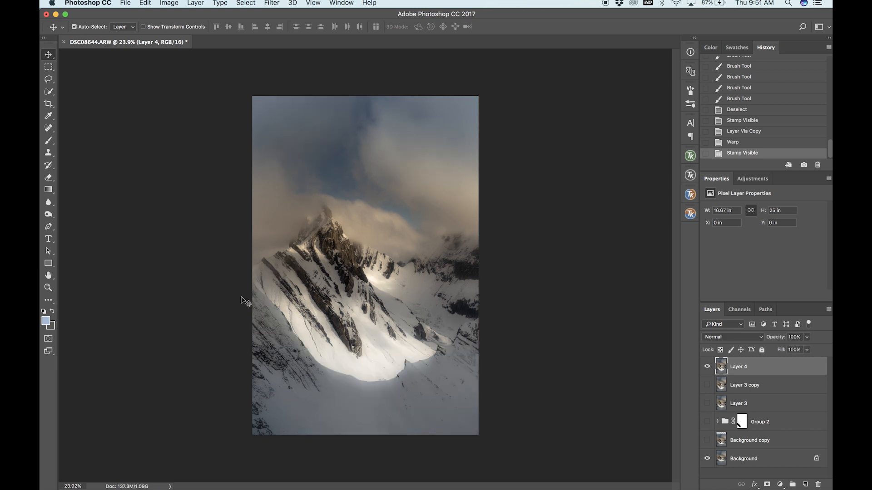